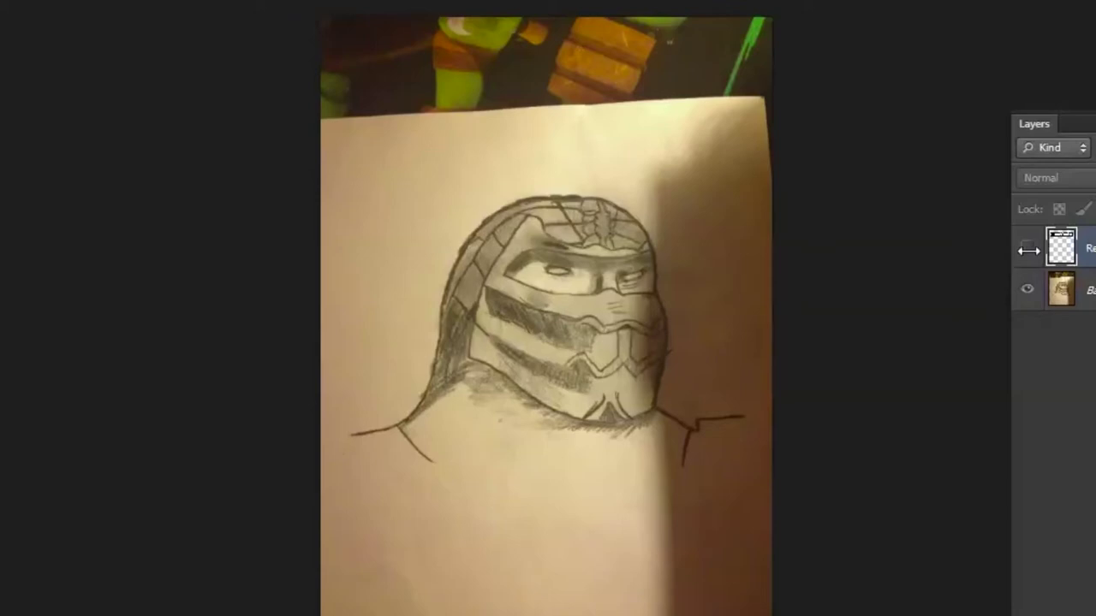
# Step: Hide the contact banner layer and crop the photo to the paper, removing the dark strip above it
pyautogui.click(1027, 248)
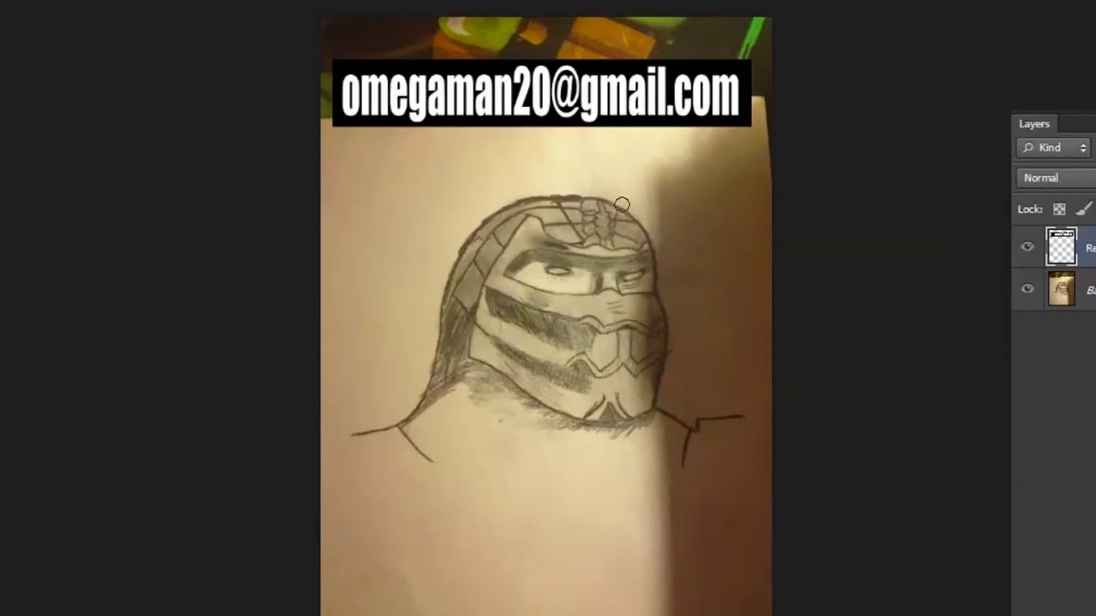
pyautogui.click(1027, 247)
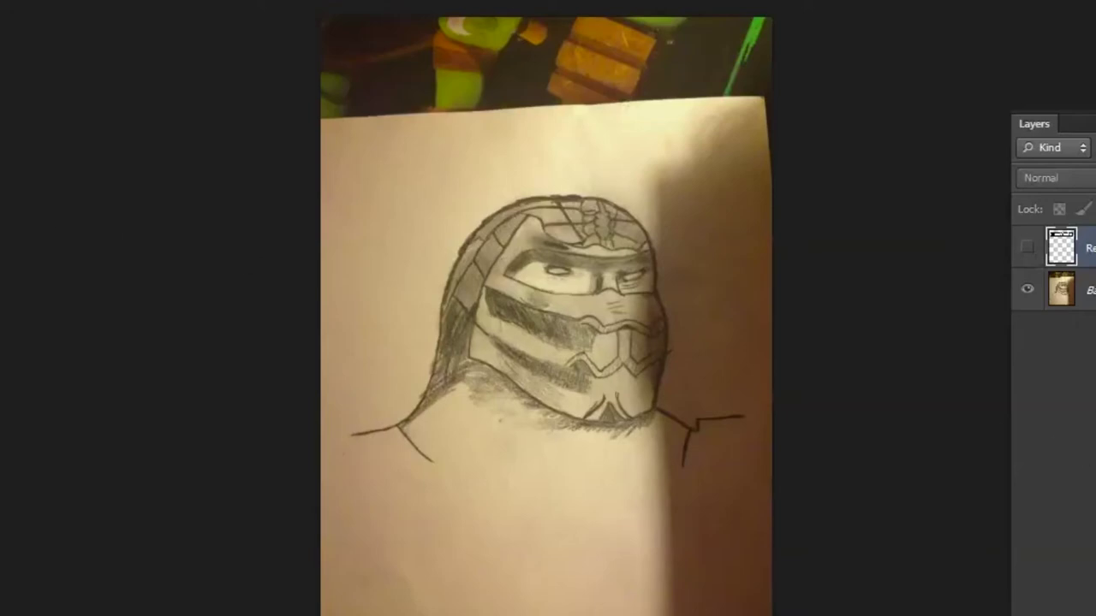
pyautogui.moveTo(325, 108); pyautogui.dragTo(794, 589)
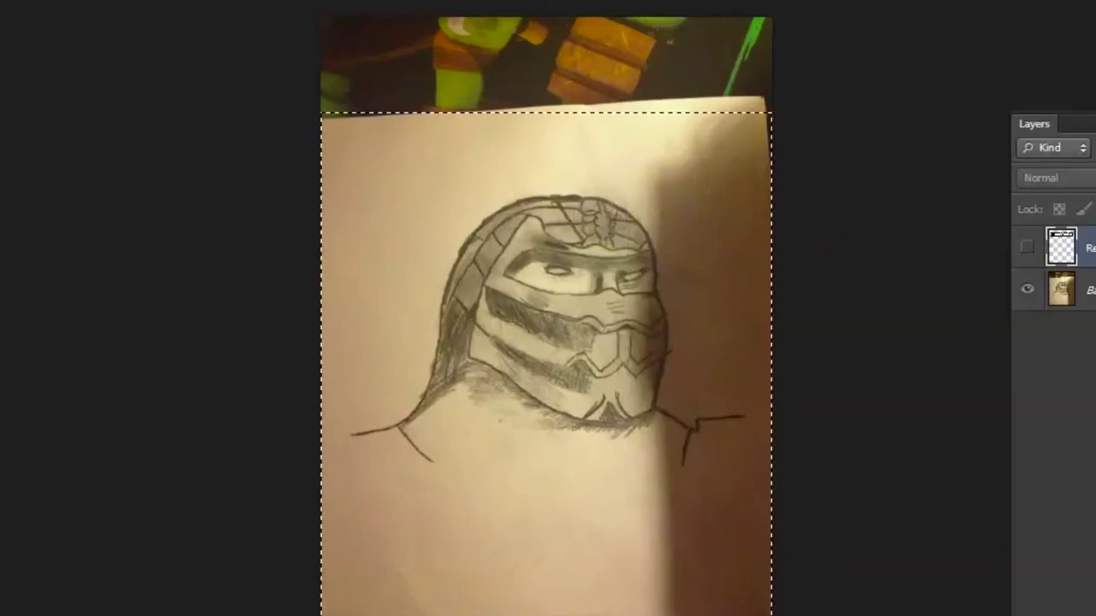
pyautogui.click(13, 0)
pyautogui.click(56, 121)
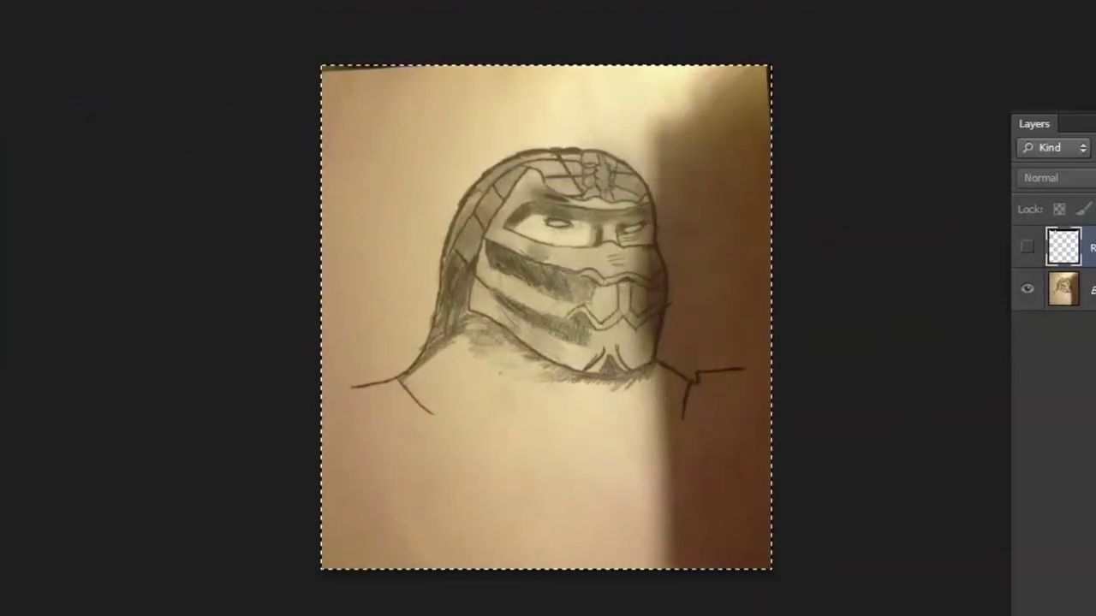
# Step: Add a new layer, set the foreground colour to blue 1797c1 and try a brush scribble over the mask, undoing it
pyautogui.hotkey('ctrl', 'shift', 'alt', 'n')
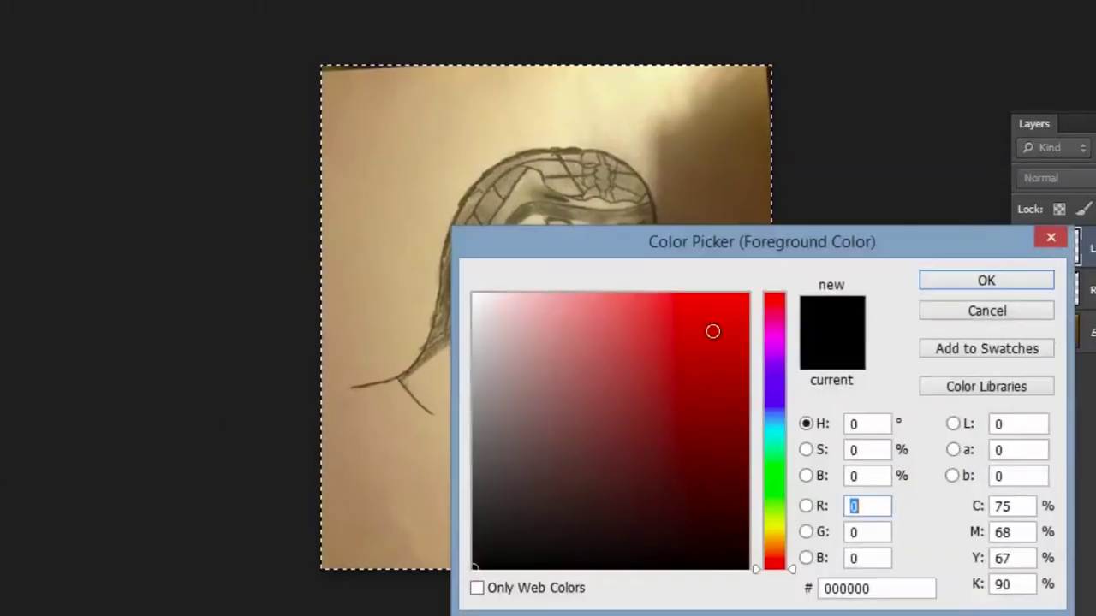
pyautogui.click(774, 421)
pyautogui.click(703, 370)
pyautogui.click(714, 360)
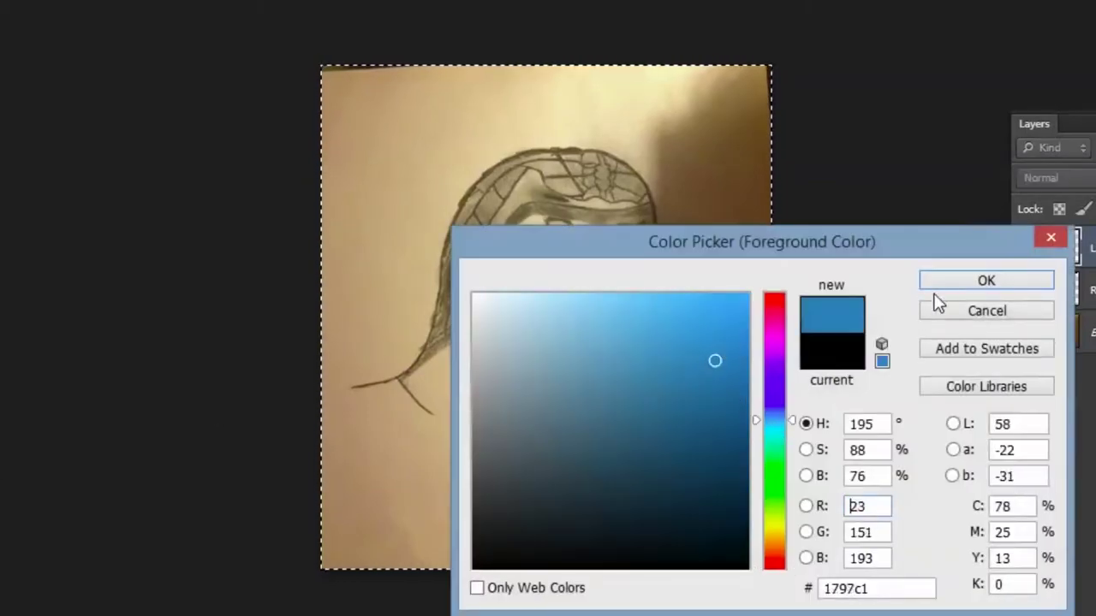
pyautogui.click(942, 284)
pyautogui.moveTo(614, 180)
pyautogui.mouseDown()
pyautogui.moveTo(599, 250)
pyautogui.moveTo(635, 262)
pyautogui.mouseUp()
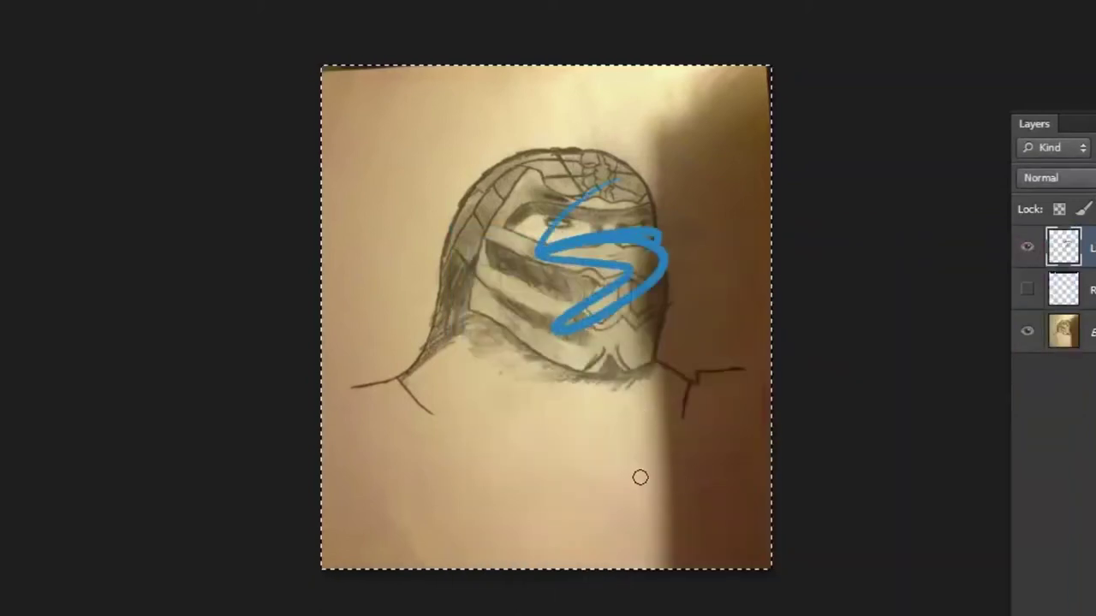
pyautogui.hotkey('ctrl', 'z')
# Step: Change the foreground colour to bright green and test it with a small forehead stroke, undoing the stroke
pyautogui.click(2, 493)
pyautogui.click(773, 464)
pyautogui.click(948, 286)
pyautogui.moveTo(566, 193); pyautogui.dragTo(598, 190)
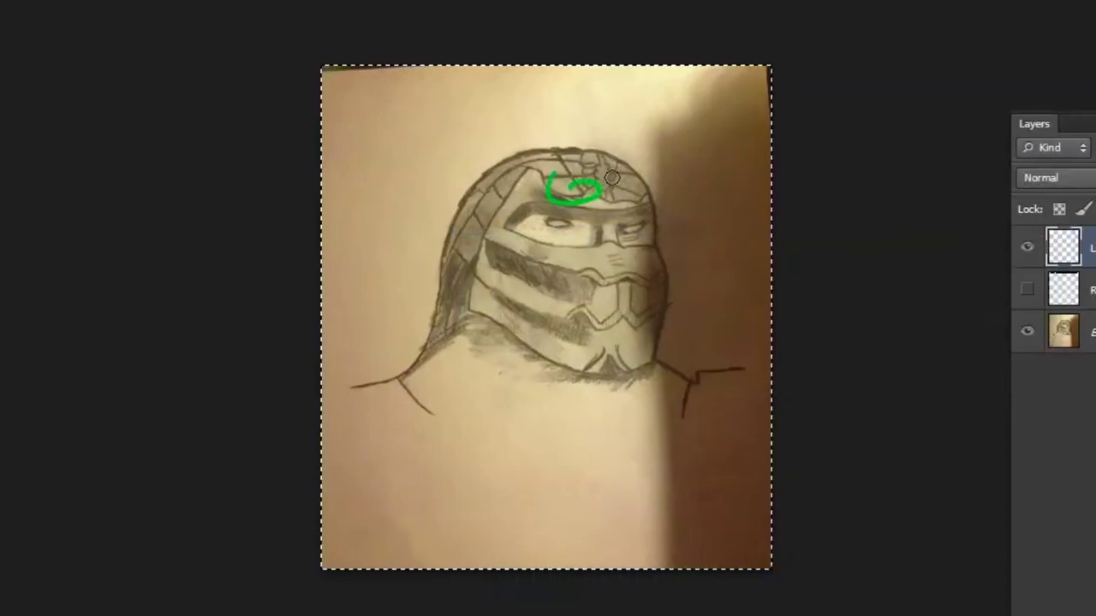
pyautogui.hotkey('ctrl', 'z')
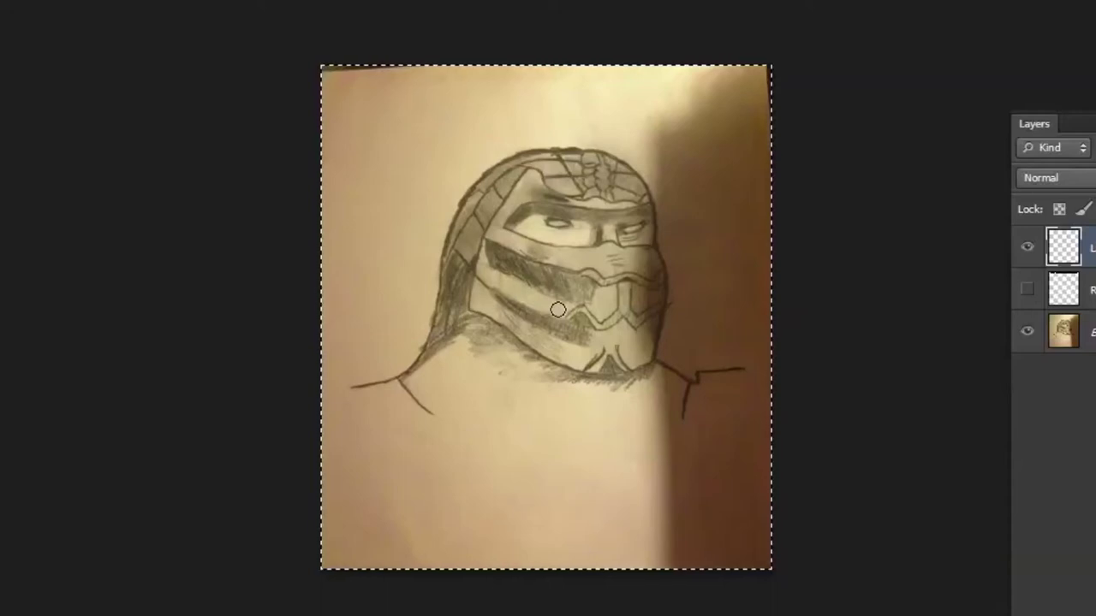
pyautogui.moveTo(726, 67)
pyautogui.mouseDown()
pyautogui.moveTo(675, 125)
pyautogui.moveTo(726, 567)
pyautogui.mouseUp()
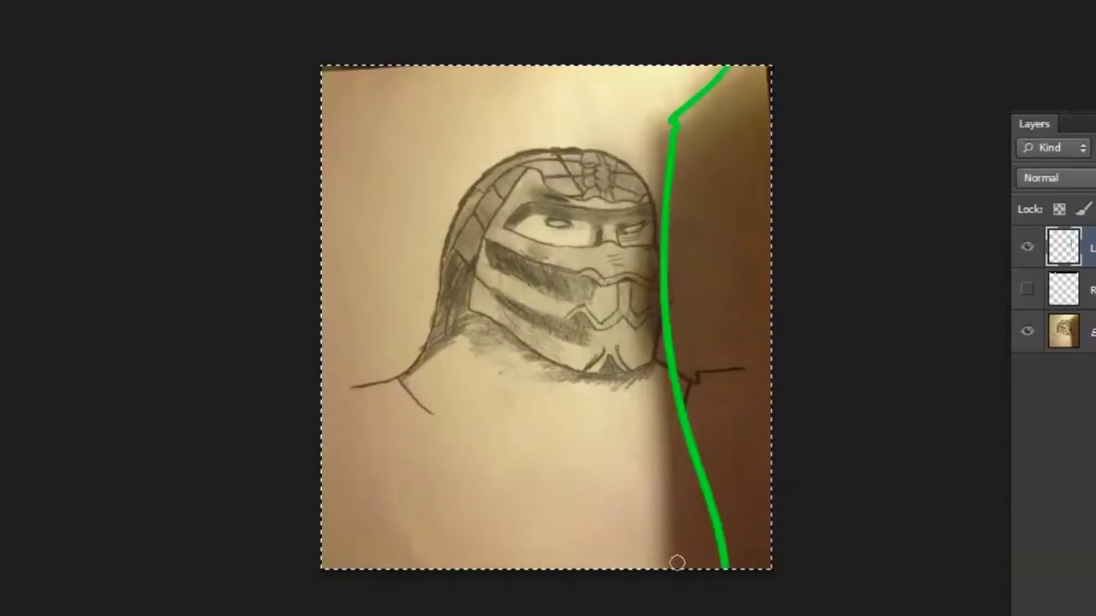
pyautogui.hotkey('ctrl', 'z')
pyautogui.moveTo(743, 67)
pyautogui.mouseDown()
pyautogui.moveTo(651, 133)
pyautogui.moveTo(661, 567)
pyautogui.mouseUp()
pyautogui.hotkey('ctrl', 'z')
pyautogui.moveTo(744, 68)
pyautogui.mouseDown()
pyautogui.moveTo(678, 565)
pyautogui.moveTo(676, 92)
pyautogui.mouseUp()
pyautogui.hotkey('ctrl', 'z')
pyautogui.hotkey('ctrl', 'z')
pyautogui.moveTo(654, 387)
pyautogui.mouseDown()
pyautogui.moveTo(660, 139)
pyautogui.moveTo(768, 67)
pyautogui.moveTo(660, 147)
pyautogui.moveTo(674, 573)
pyautogui.moveTo(660, 154)
pyautogui.moveTo(767, 66)
pyautogui.mouseUp()
pyautogui.hotkey('ctrl', 'z')
pyautogui.hotkey('ctrl', 'z')
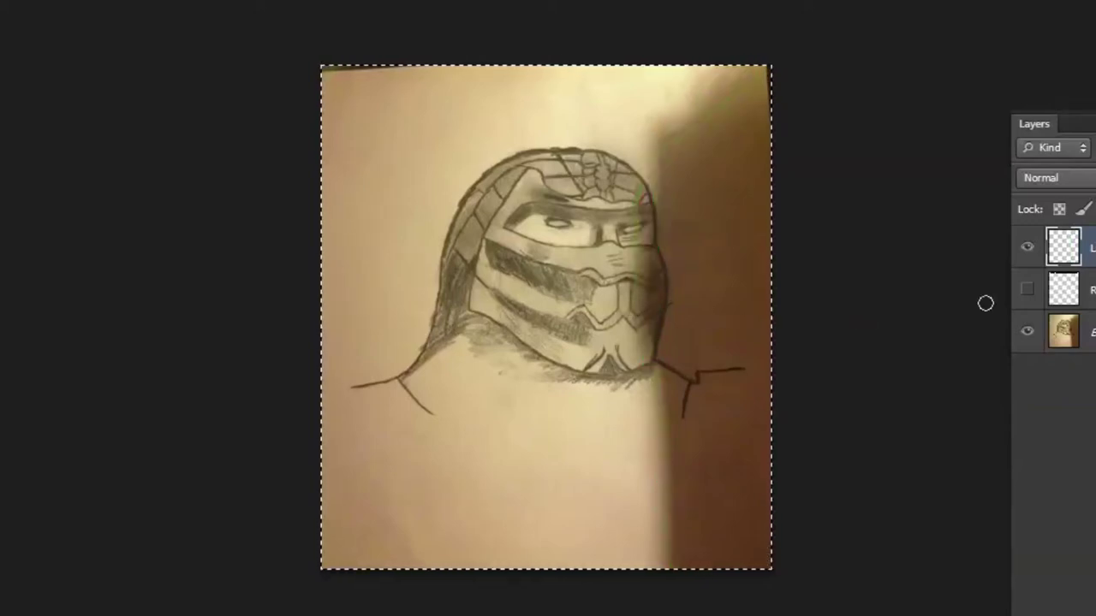
# Step: Add another empty layer and paste a copy of the background drawing onto a layer directly above the background
pyautogui.hotkey('ctrl', 'shift', 'alt', 'n')
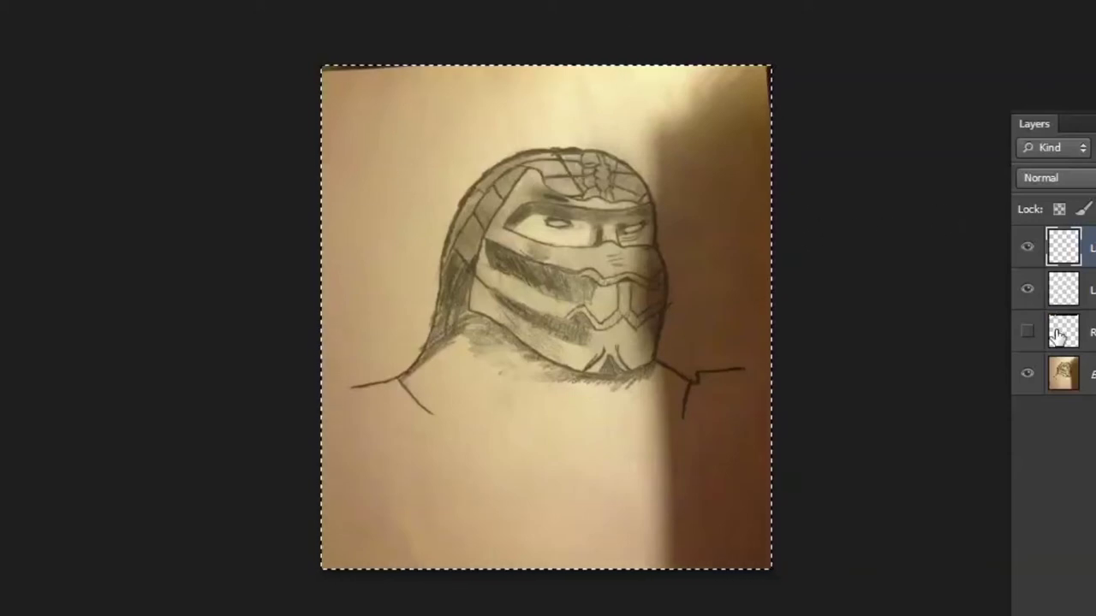
pyautogui.click(1088, 372)
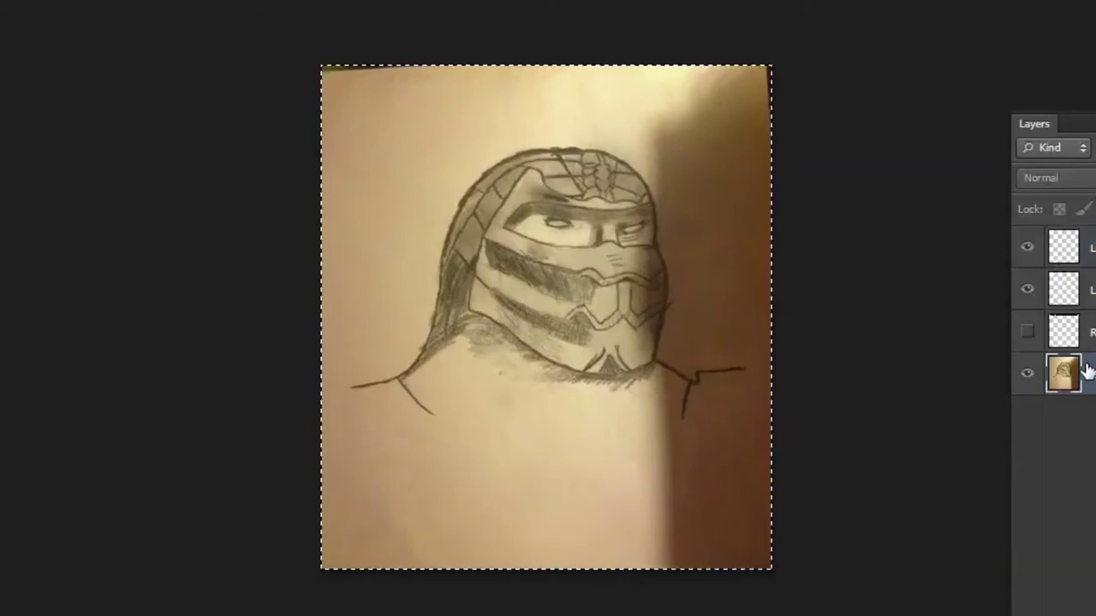
pyautogui.hotkey('ctrl', 'shift', 'alt', 'n')
pyautogui.hotkey('ctrl', 'v')
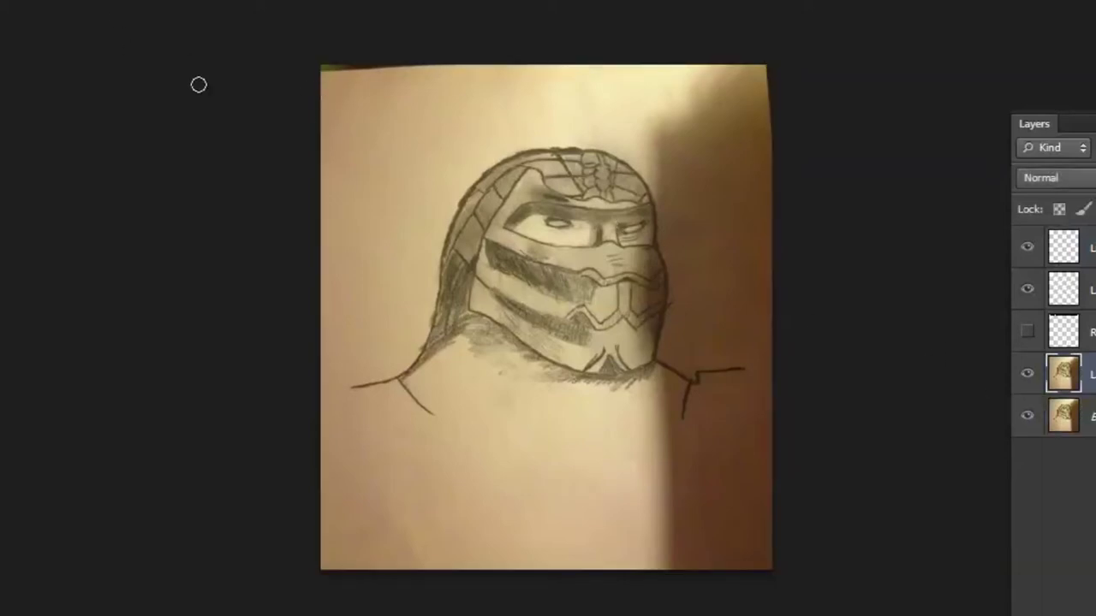
# Step: Transform the copied drawing, stretching it vertically beyond both the lower and upper canvas edges to lengthen the head
pyautogui.click(7, 2)
pyautogui.moveTo(240, 309)
pyautogui.click(302, 336)
pyautogui.moveTo(547, 571); pyautogui.dragTo(546, 615)
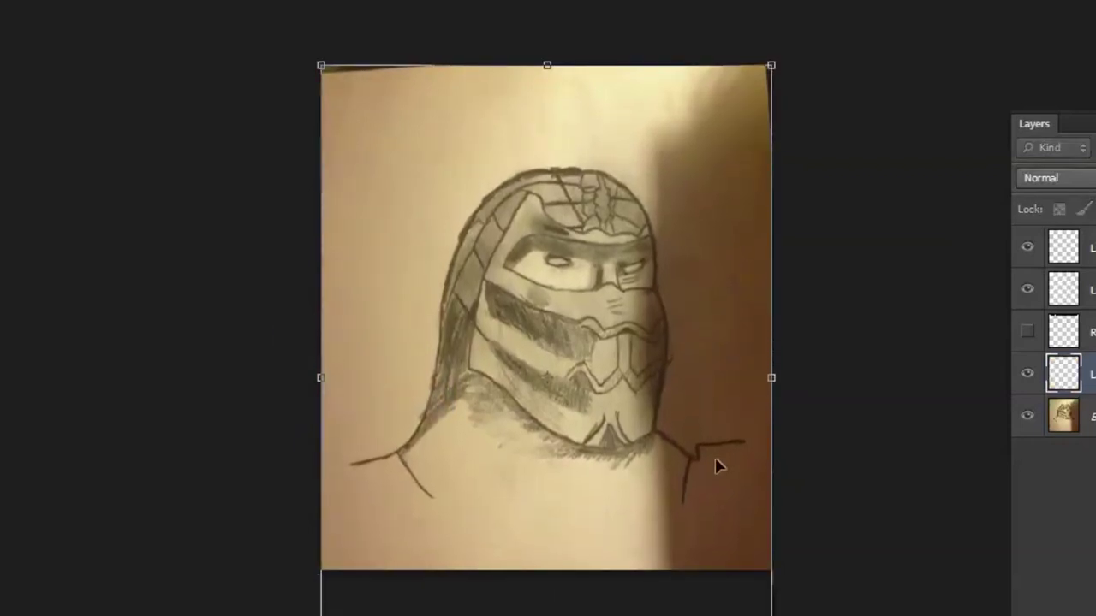
pyautogui.moveTo(548, 66); pyautogui.dragTo(547, 47)
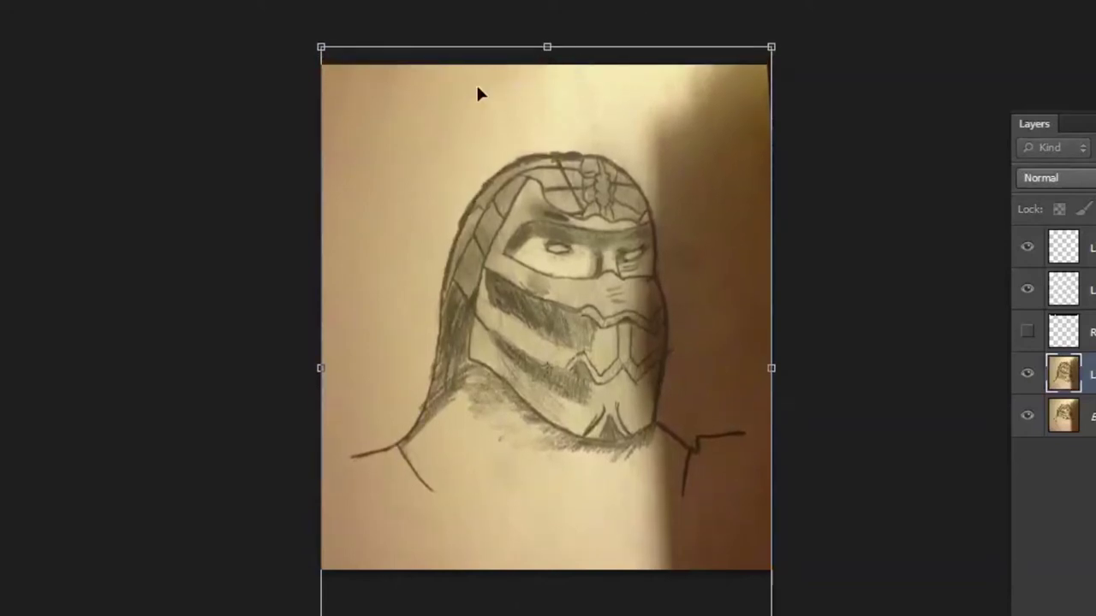
pyautogui.doubleClick(619, 416)
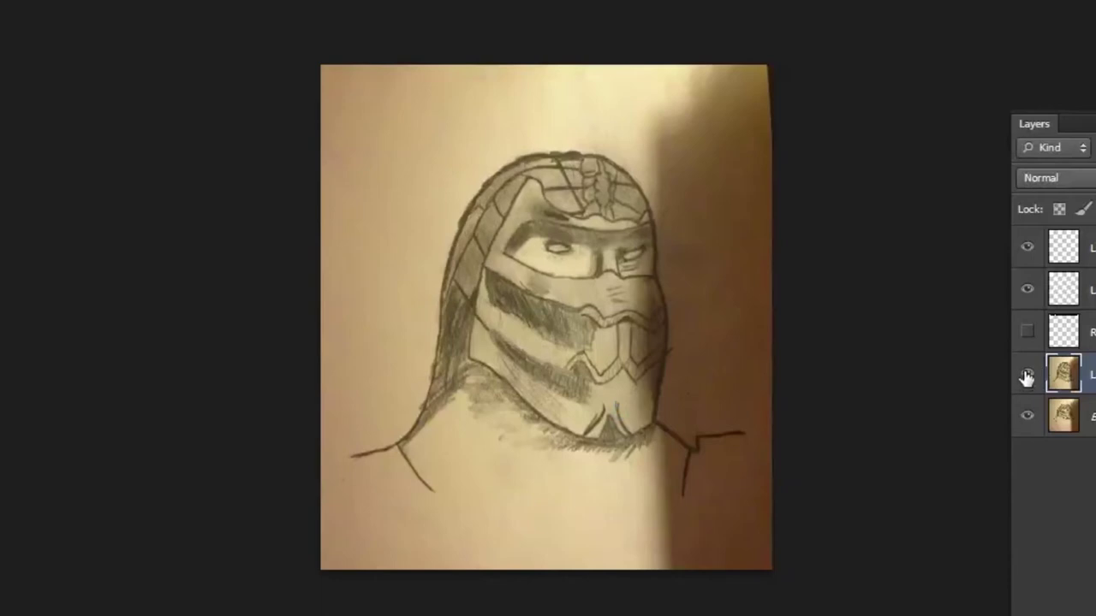
# Step: Compare the stretched drawing with the original by repeatedly toggling the stretched layer's visibility
pyautogui.click(1027, 376)
pyautogui.click(1026, 377)
pyautogui.click(1027, 376)
pyautogui.click(1026, 377)
pyautogui.click(1026, 377)
pyautogui.click(1027, 377)
pyautogui.click(1027, 377)
pyautogui.click(1027, 377)
# Step: Add a new layer above the stretched drawing and try green vertical centre lines down the face, undoing them
pyautogui.hotkey('ctrl', 'shift', 'alt', 'n')
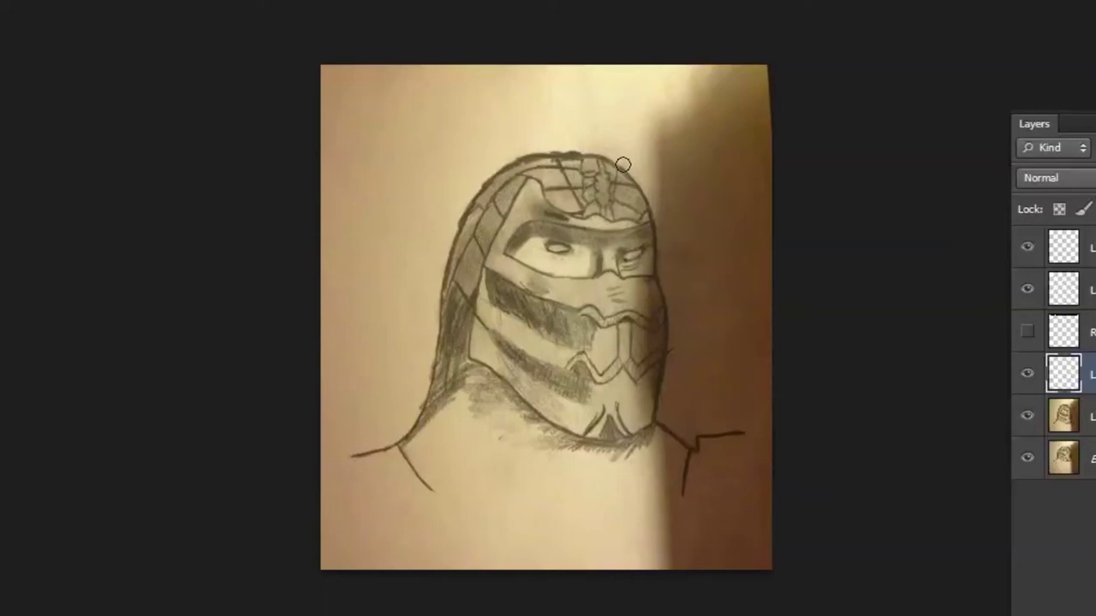
pyautogui.moveTo(605, 163); pyautogui.dragTo(603, 418)
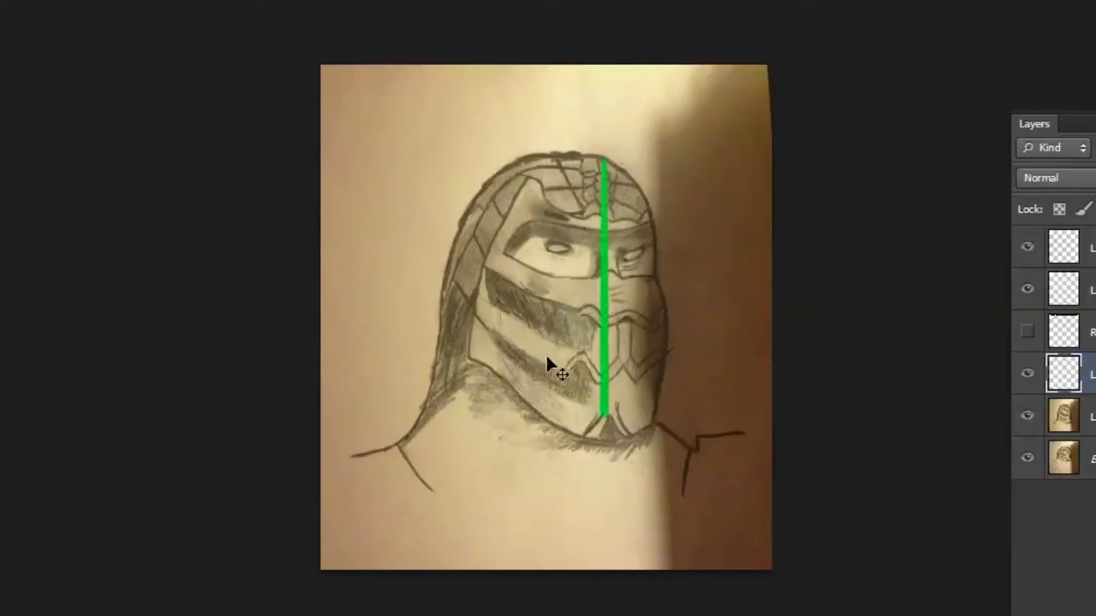
pyautogui.moveTo(621, 449); pyautogui.dragTo(619, 187)
pyautogui.hotkey('ctrl', 'z')
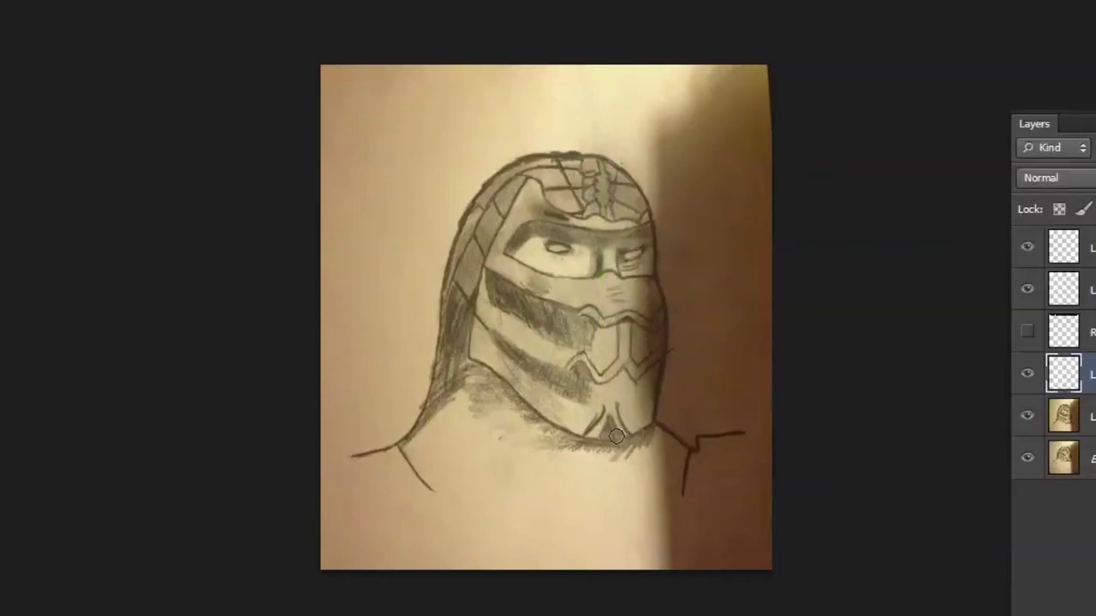
pyautogui.moveTo(620, 183); pyautogui.dragTo(622, 437)
pyautogui.hotkey('ctrl', 'z')
pyautogui.moveTo(663, 201); pyautogui.dragTo(729, 205)
pyautogui.moveTo(714, 196); pyautogui.dragTo(714, 243)
pyautogui.hotkey('ctrl', 'z')
pyautogui.moveTo(524, 115)
pyautogui.mouseDown()
pyautogui.moveTo(649, 115)
pyautogui.moveTo(633, 151)
pyautogui.mouseUp()
pyautogui.hotkey('ctrl', 'alt', 'z')
pyautogui.hotkey('ctrl', 'alt', 'z')
pyautogui.hotkey('ctrl', 'alt', 'z')
pyautogui.moveTo(514, 111)
pyautogui.mouseDown()
pyautogui.moveTo(622, 109)
pyautogui.moveTo(594, 137)
pyautogui.moveTo(607, 342)
pyautogui.mouseUp()
pyautogui.hotkey('ctrl', 'alt', 'z')
pyautogui.hotkey('ctrl', 'alt', 'z')
pyautogui.hotkey('ctrl', 'z')
# Step: Draw a straight black vertical guide line down the face from the forehead to the chin
pyautogui.moveTo(609, 222)
pyautogui.mouseDown()
pyautogui.moveTo(612, 430)
pyautogui.moveTo(606, 181)
pyautogui.mouseUp()
pyautogui.moveTo(608, 376); pyautogui.dragTo(610, 445)
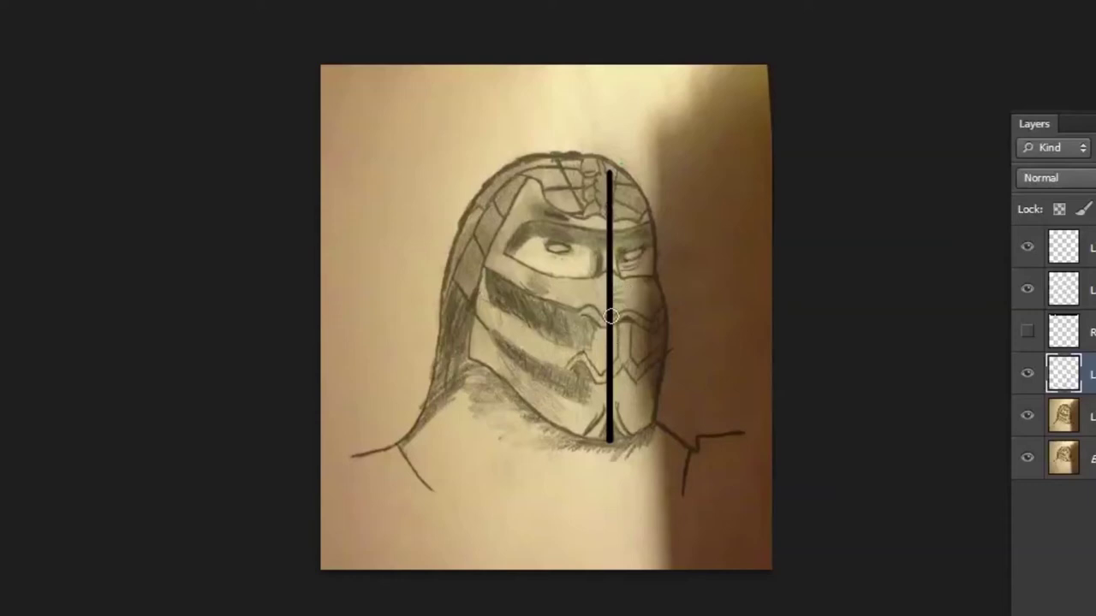
pyautogui.moveTo(617, 434); pyautogui.dragTo(634, 366)
pyautogui.moveTo(623, 322)
pyautogui.mouseDown()
pyautogui.moveTo(620, 434)
pyautogui.moveTo(614, 312)
pyautogui.mouseUp()
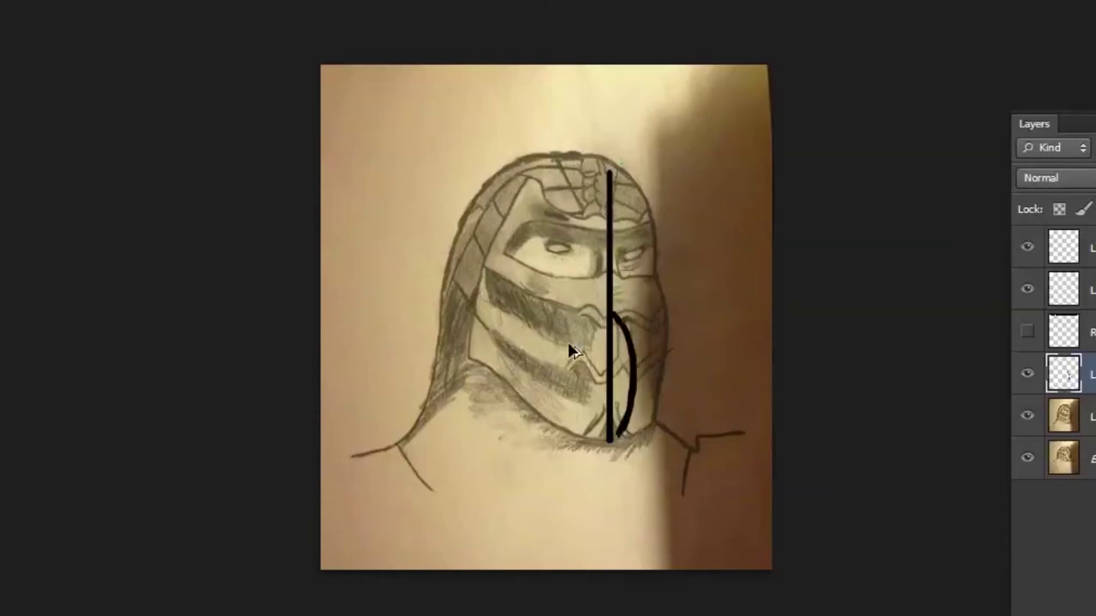
pyautogui.hotkey('ctrl', 'alt', 'z')
pyautogui.hotkey('ctrl', 'alt', 'z')
pyautogui.hotkey('ctrl', 'alt', 'z')
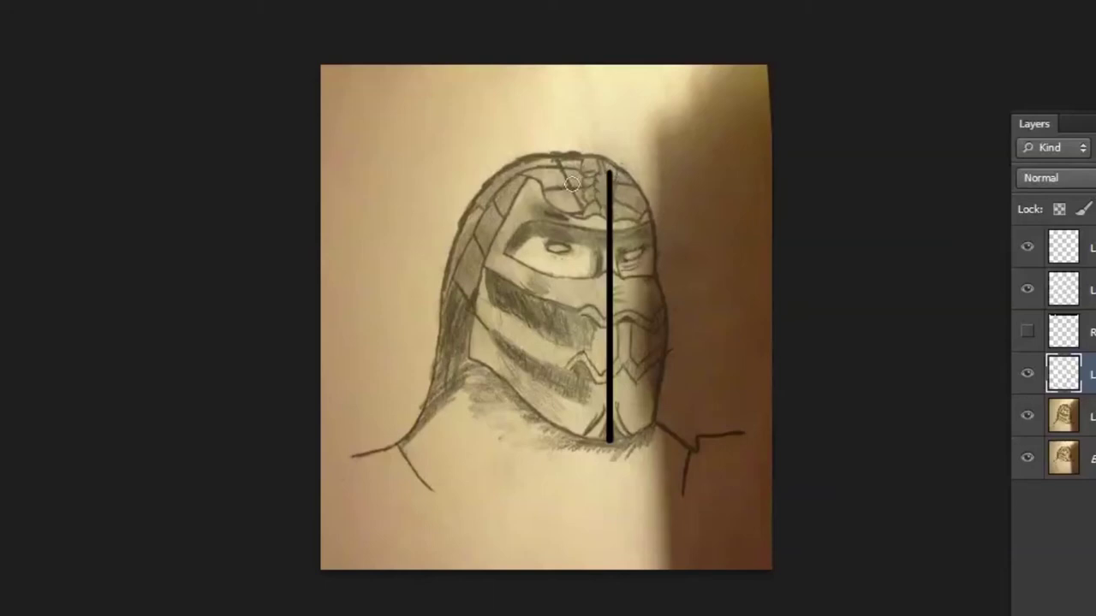
# Step: Cap the guide line with black horizontal marks at the forehead and chin, and draw a bent arrow above the head
pyautogui.moveTo(568, 185); pyautogui.dragTo(648, 185)
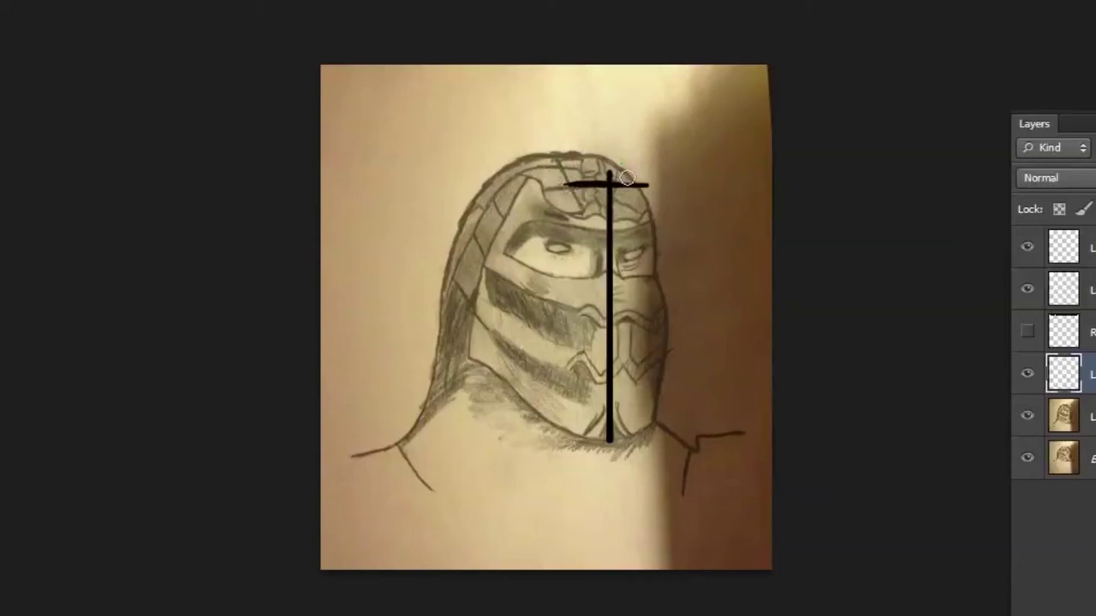
pyautogui.moveTo(704, 202)
pyautogui.mouseDown()
pyautogui.moveTo(701, 146)
pyautogui.moveTo(607, 115)
pyautogui.moveTo(673, 105)
pyautogui.mouseUp()
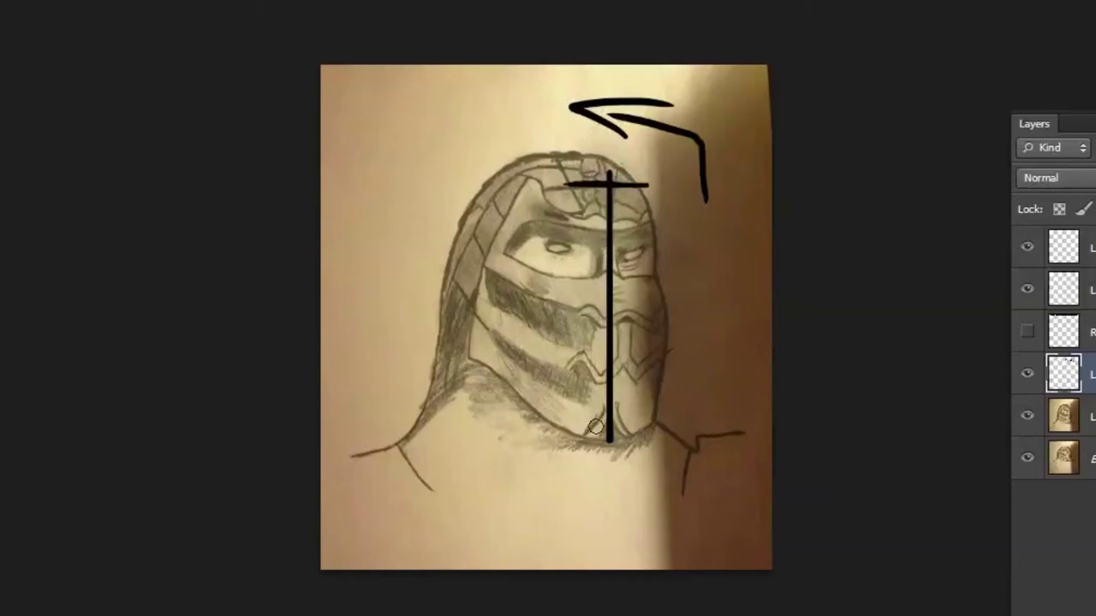
pyautogui.moveTo(608, 442); pyautogui.dragTo(636, 440)
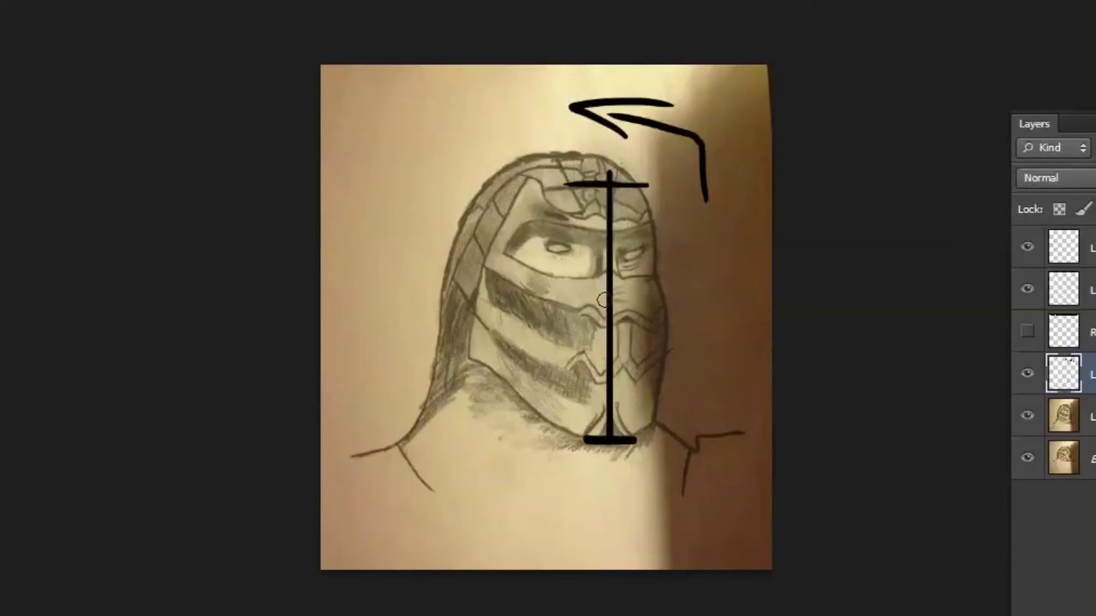
# Step: Divide the guide line into three sections with short black marks just below the eyes and at the mouth
pyautogui.moveTo(602, 280); pyautogui.dragTo(599, 278)
pyautogui.moveTo(607, 356); pyautogui.dragTo(613, 354)
pyautogui.moveTo(604, 279)
pyautogui.mouseDown()
pyautogui.moveTo(635, 280)
pyautogui.moveTo(593, 280)
pyautogui.mouseUp()
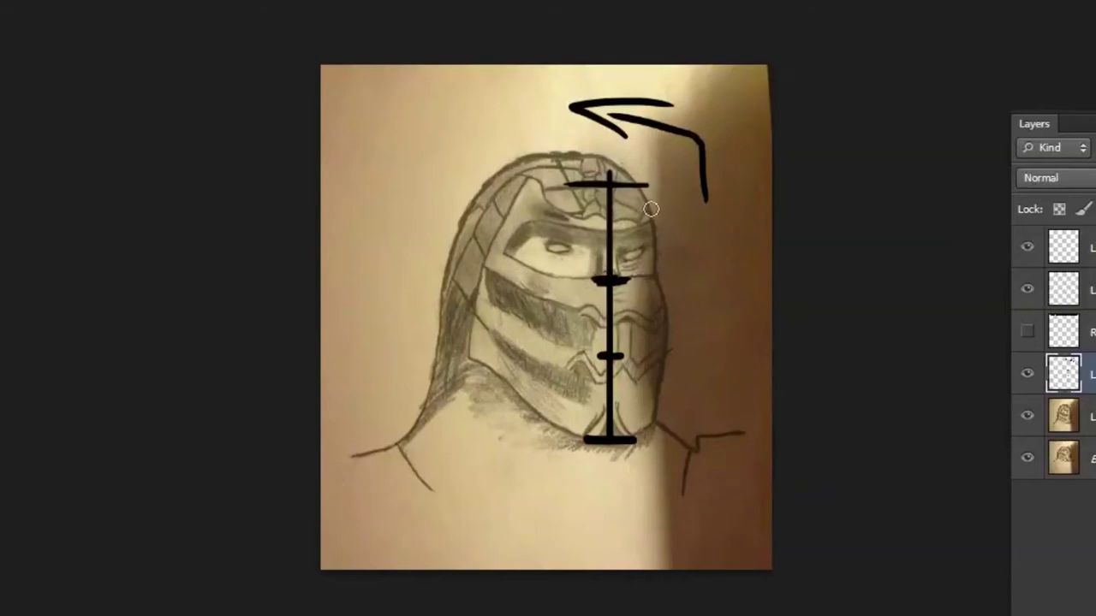
# Step: Label the three face sections 1, 2 and 3 in white beside the guide line, each with a short dash
pyautogui.moveTo(634, 195); pyautogui.dragTo(653, 262)
pyautogui.hotkey('ctrl', 'z')
pyautogui.moveTo(679, 233); pyautogui.dragTo(681, 257)
pyautogui.moveTo(675, 303); pyautogui.dragTo(693, 330)
pyautogui.moveTo(674, 386)
pyautogui.mouseDown()
pyautogui.moveTo(670, 422)
pyautogui.moveTo(655, 396)
pyautogui.mouseUp()
pyautogui.moveTo(635, 320); pyautogui.dragTo(664, 318)
pyautogui.moveTo(622, 248); pyautogui.dragTo(651, 247)
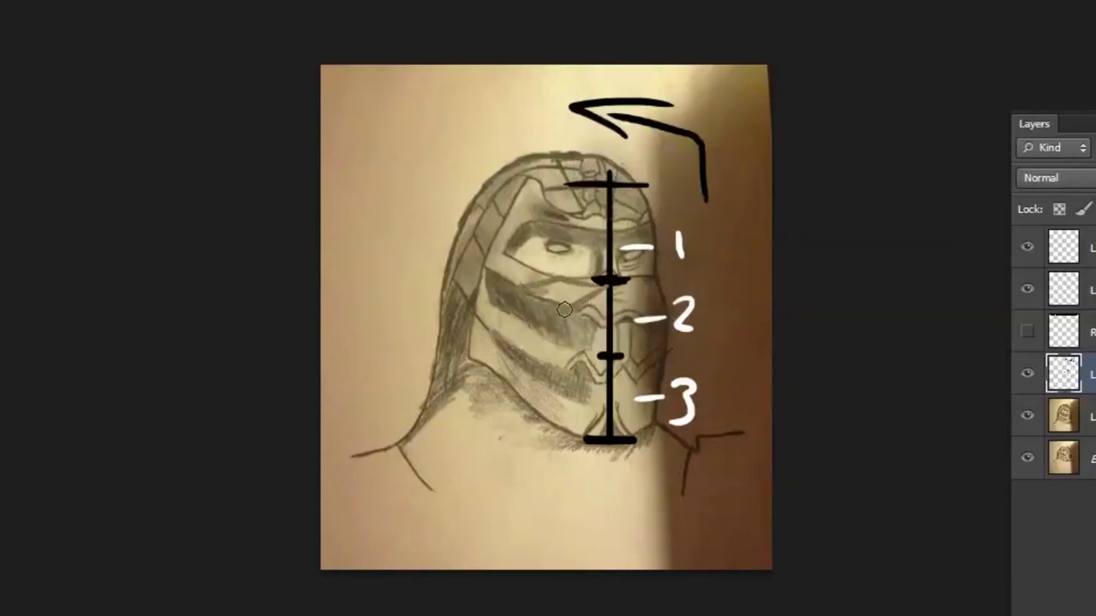
# Step: Sketch olive strokes for the mouth and a longer pointed jaw outline, and compare by toggling the annotation layer
pyautogui.moveTo(605, 366); pyautogui.dragTo(567, 364)
pyautogui.moveTo(487, 338)
pyautogui.mouseDown()
pyautogui.moveTo(509, 423)
pyautogui.moveTo(597, 475)
pyautogui.moveTo(662, 443)
pyautogui.mouseUp()
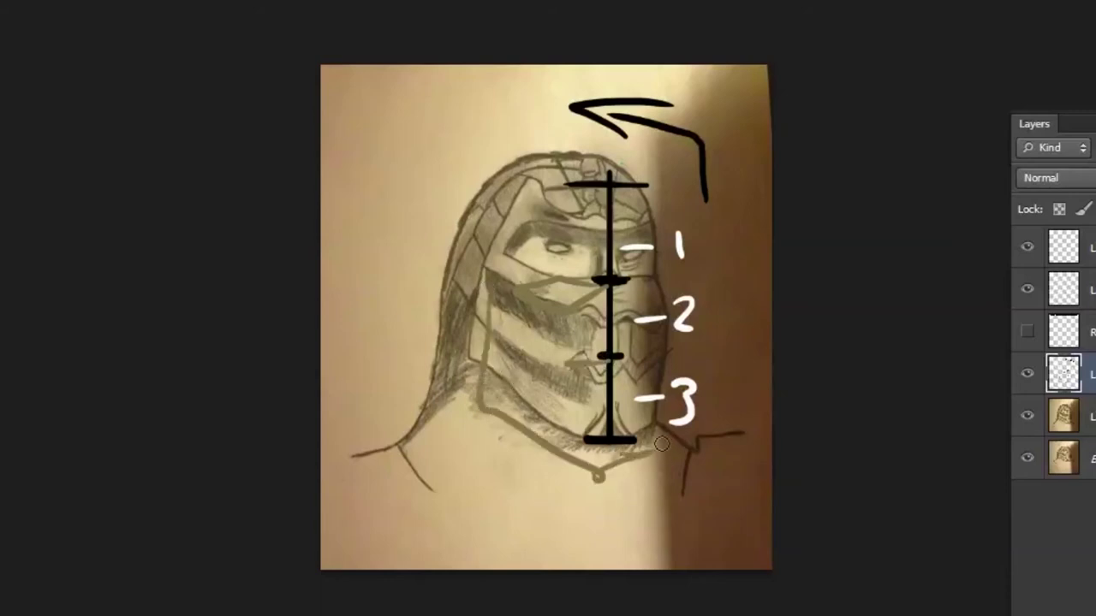
pyautogui.click(1028, 374)
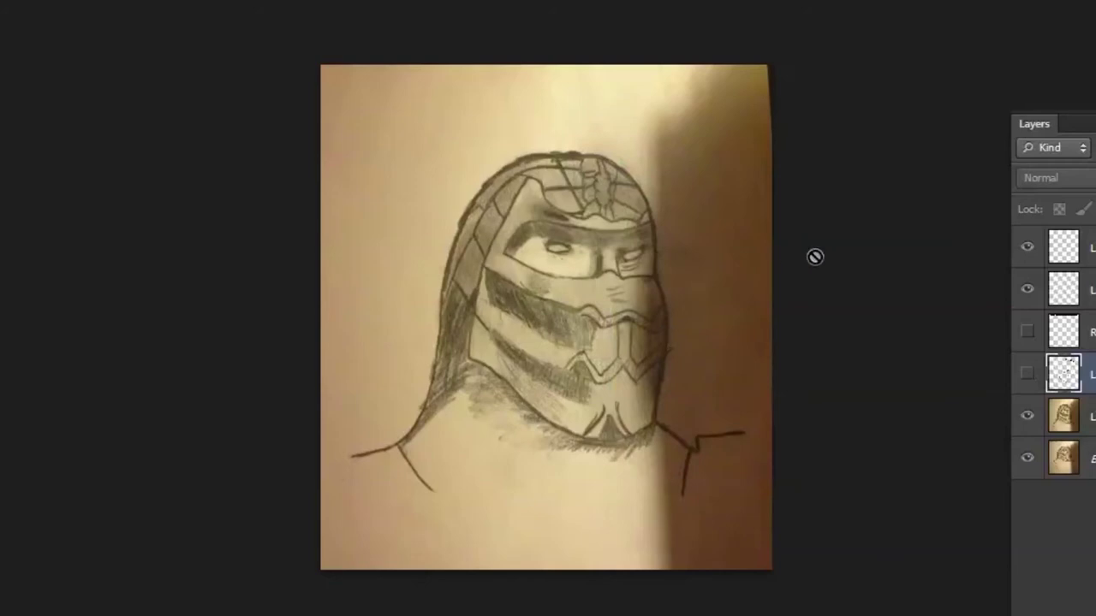
pyautogui.click(1025, 377)
# Step: On a new layer, draw arrows pointing to the two middle marks in white sampled from the numerals, and hide that layer
pyautogui.hotkey('ctrl', 'shift', 'alt', 'n')
pyautogui.click(1028, 415)
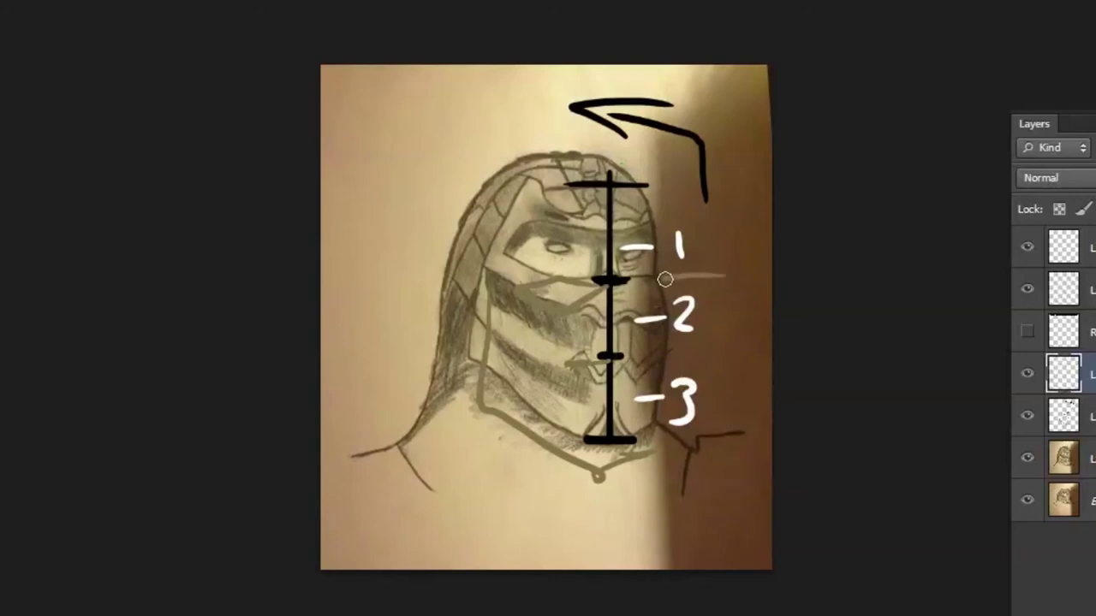
pyautogui.keyDown('alt'); pyautogui.click(679, 244); pyautogui.keyUp('alt')
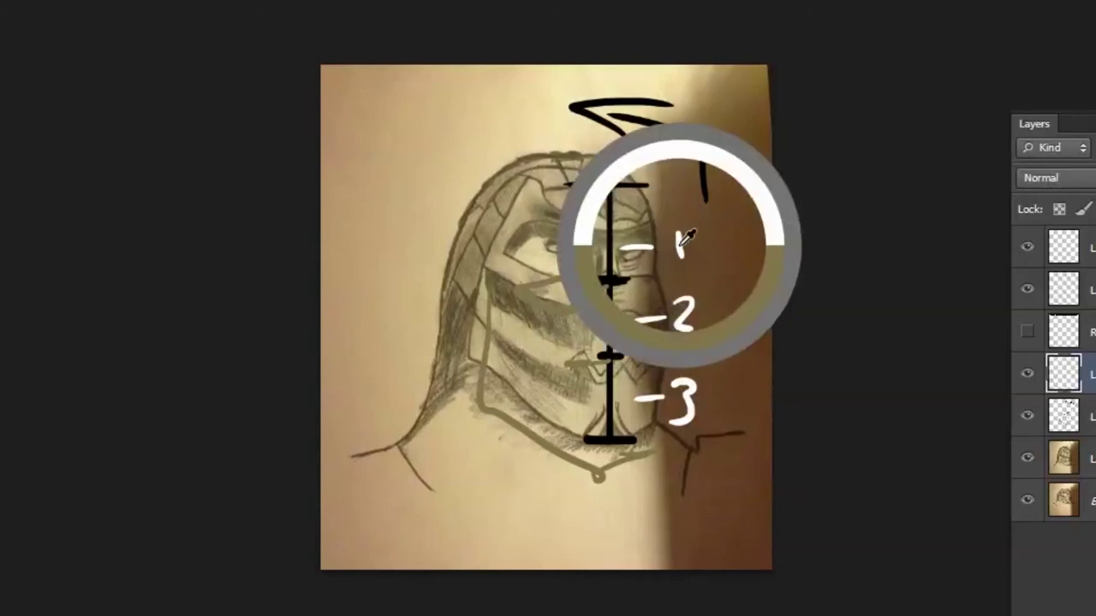
pyautogui.moveTo(742, 276); pyautogui.dragTo(639, 281)
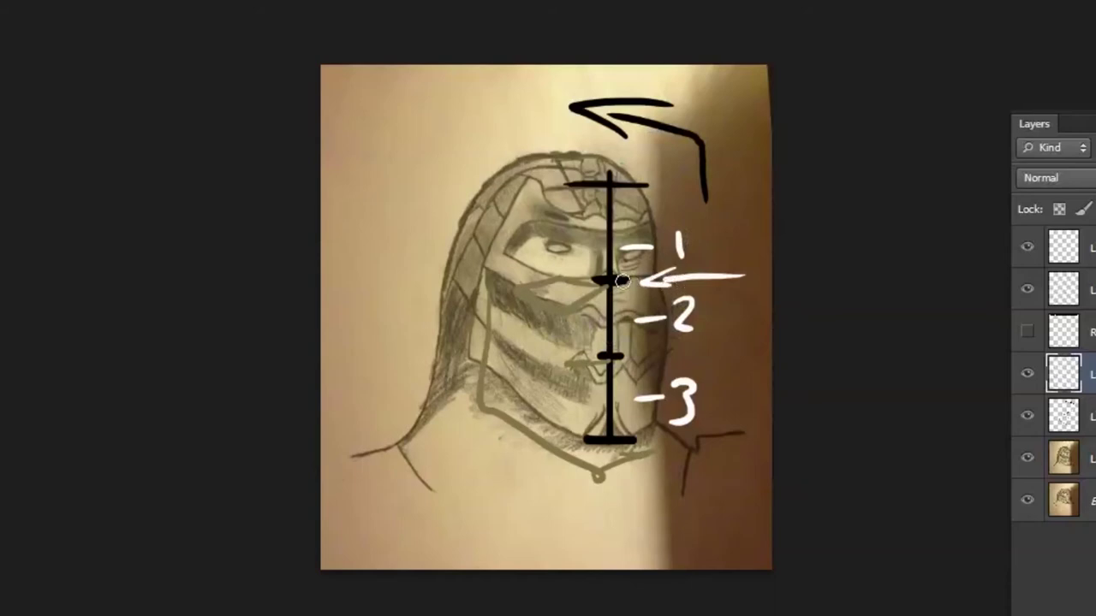
pyautogui.moveTo(756, 359)
pyautogui.mouseDown()
pyautogui.moveTo(633, 361)
pyautogui.moveTo(656, 363)
pyautogui.mouseUp()
pyautogui.moveTo(580, 356); pyautogui.dragTo(626, 353)
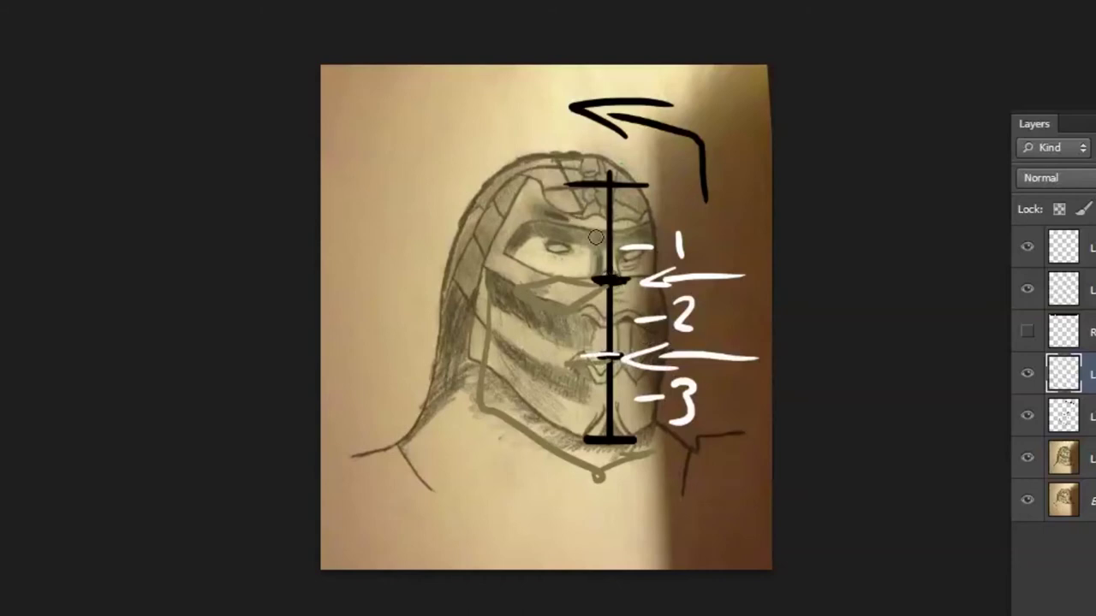
pyautogui.click(1028, 373)
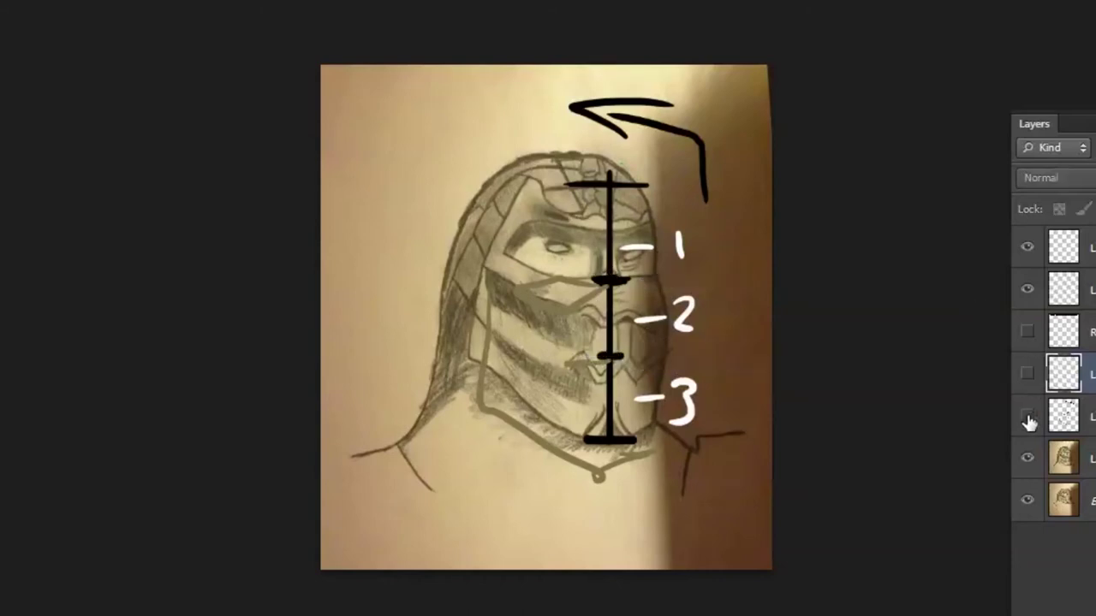
# Step: Hide the face-section annotations and add a new layer directly above the lengthened drawing
pyautogui.click(1027, 415)
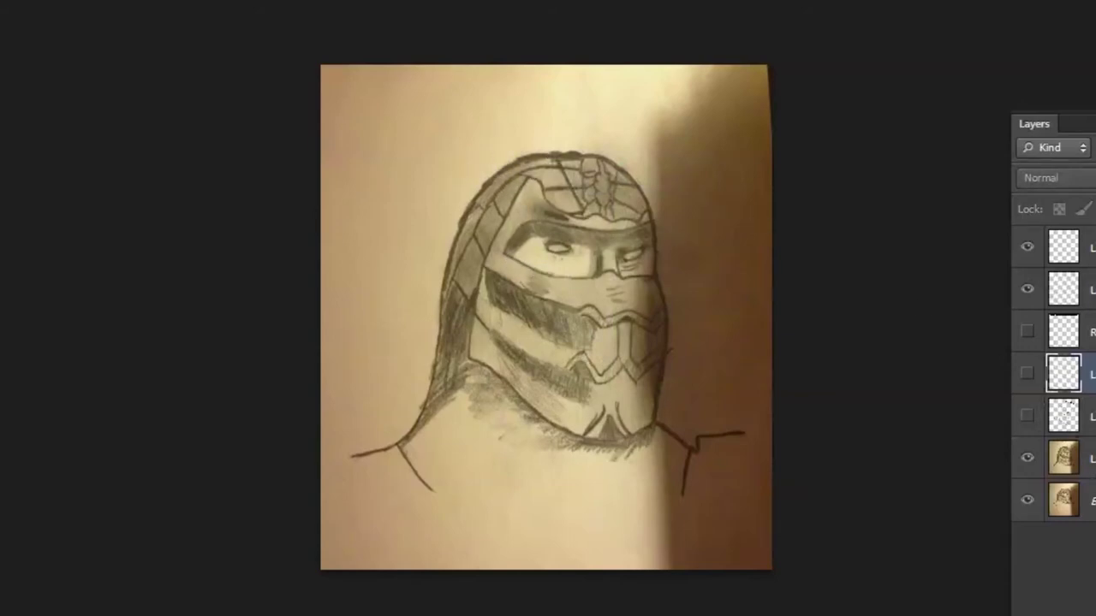
pyautogui.click(1086, 459)
pyautogui.hotkey('ctrl', 'shift', 'alt', 'n')
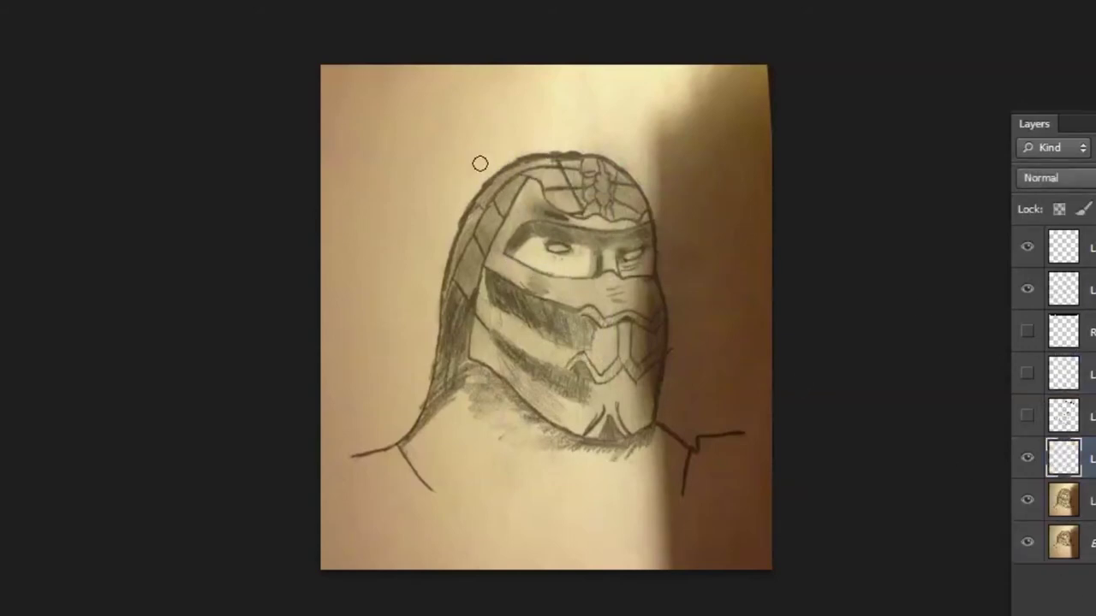
# Step: Paint a taller, fuller outline around the top and back of the hood in dark olive sampled from the drawing
pyautogui.keyDown('alt'); pyautogui.click(572, 144); pyautogui.keyUp('alt')
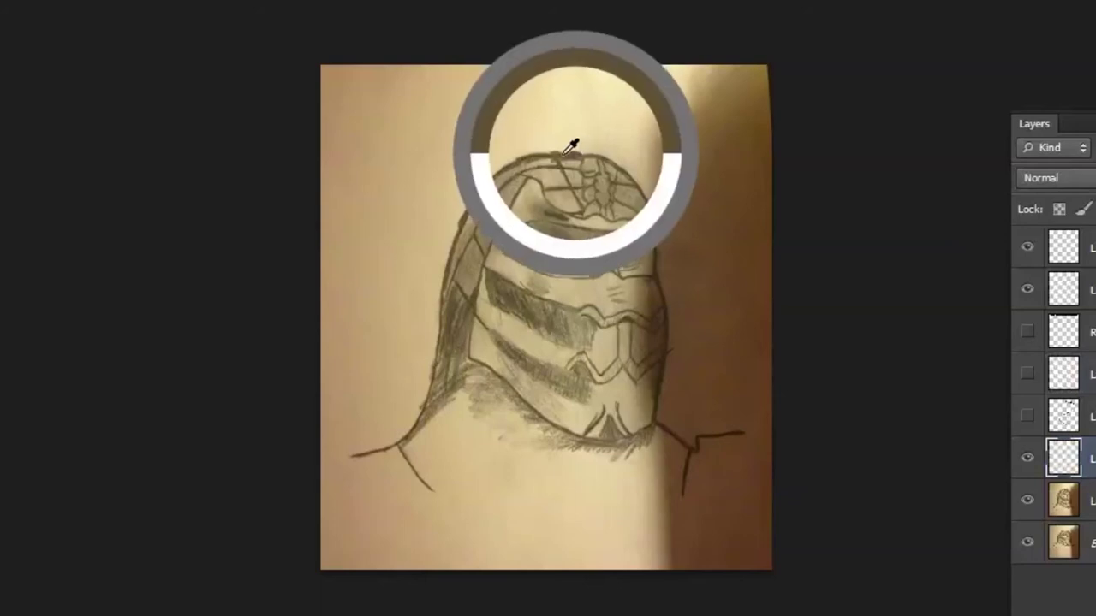
pyautogui.moveTo(436, 339)
pyautogui.mouseDown()
pyautogui.moveTo(450, 207)
pyautogui.moveTo(444, 226)
pyautogui.moveTo(481, 174)
pyautogui.moveTo(450, 208)
pyautogui.moveTo(541, 149)
pyautogui.moveTo(506, 157)
pyautogui.moveTo(557, 148)
pyautogui.moveTo(633, 183)
pyautogui.mouseUp()
pyautogui.moveTo(495, 142)
pyautogui.mouseDown()
pyautogui.moveTo(550, 139)
pyautogui.moveTo(494, 141)
pyautogui.moveTo(438, 214)
pyautogui.moveTo(431, 289)
pyautogui.mouseUp()
pyautogui.moveTo(449, 213)
pyautogui.mouseDown()
pyautogui.moveTo(514, 138)
pyautogui.moveTo(534, 159)
pyautogui.mouseUp()
pyautogui.moveTo(435, 225); pyautogui.dragTo(435, 315)
pyautogui.moveTo(465, 220)
pyautogui.mouseDown()
pyautogui.moveTo(444, 240)
pyautogui.moveTo(473, 205)
pyautogui.moveTo(456, 212)
pyautogui.moveTo(505, 178)
pyautogui.mouseUp()
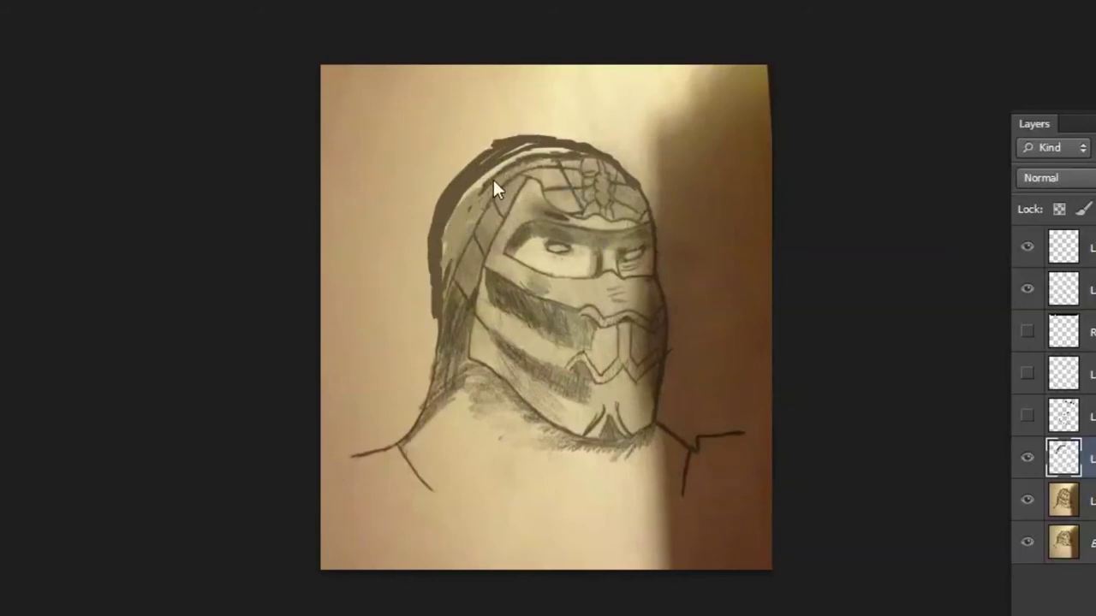
pyautogui.moveTo(508, 168)
pyautogui.mouseDown()
pyautogui.moveTo(562, 153)
pyautogui.moveTo(541, 148)
pyautogui.mouseUp()
# Step: Trim the new hood outline with sampled background tones and thicken the dark mask edge beside the ear
pyautogui.keyDown('alt'); pyautogui.click(574, 156); pyautogui.keyUp('alt')
pyautogui.keyDown('alt'); pyautogui.click(441, 178); pyautogui.keyUp('alt')
pyautogui.moveTo(446, 177); pyautogui.dragTo(426, 243)
pyautogui.hotkey('ctrl', 'z')
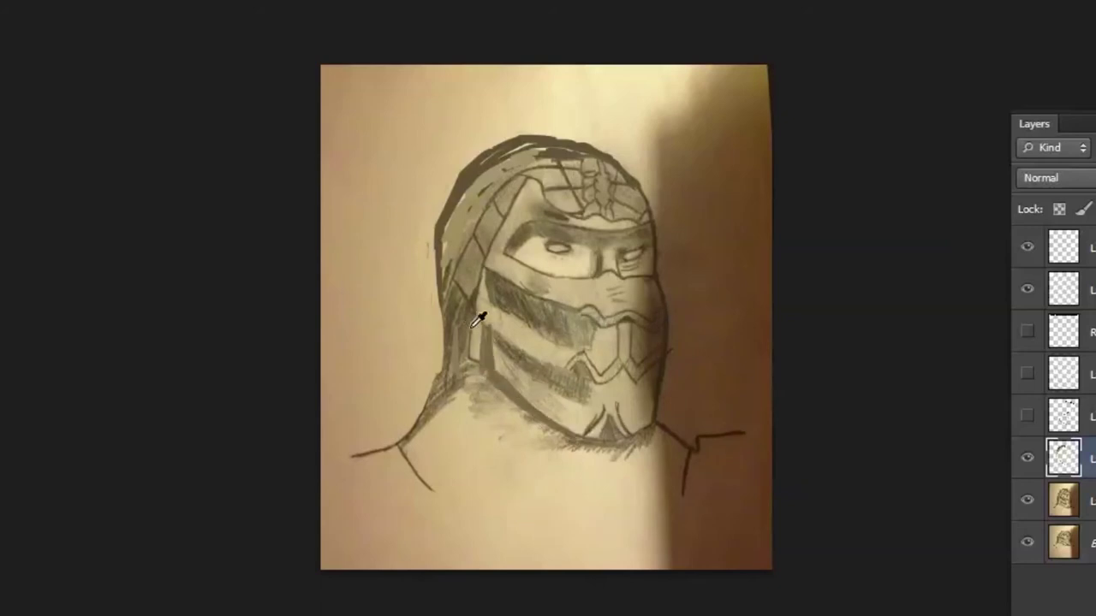
pyautogui.moveTo(476, 315); pyautogui.dragTo(486, 376)
# Step: Redraw the near eye with a dark outline and pale interior, cleaning its edges with colours sampled around it
pyautogui.moveTo(563, 243)
pyautogui.mouseDown()
pyautogui.moveTo(551, 232)
pyautogui.moveTo(565, 241)
pyautogui.moveTo(552, 252)
pyautogui.moveTo(571, 254)
pyautogui.moveTo(558, 249)
pyautogui.mouseUp()
pyautogui.keyDown('alt'); pyautogui.click(543, 257); pyautogui.keyUp('alt')
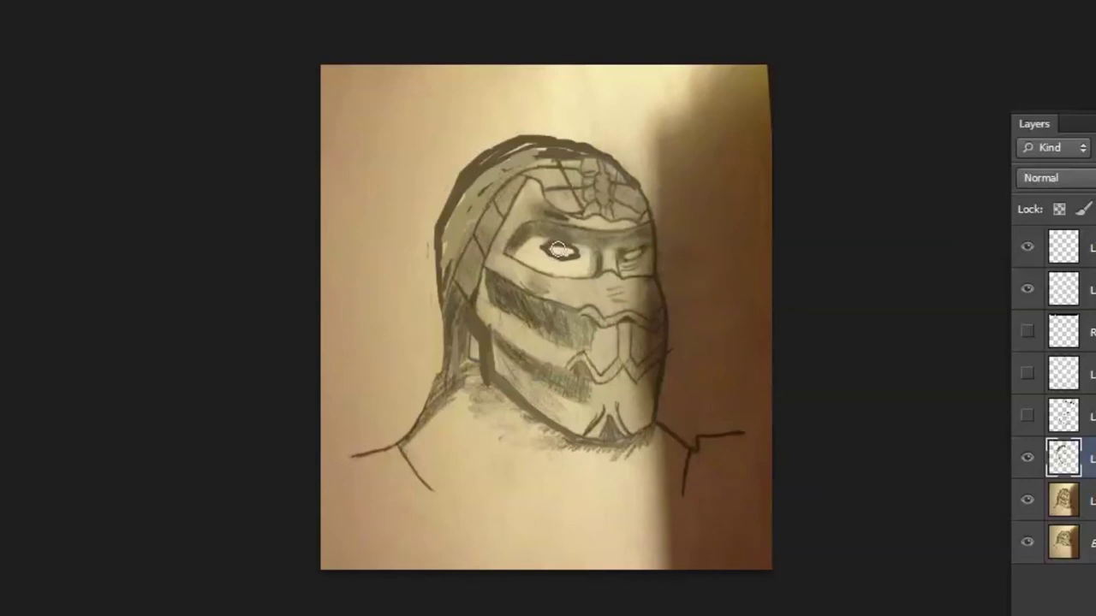
pyautogui.keyDown('alt'); pyautogui.click(560, 240); pyautogui.keyUp('alt')
pyautogui.keyDown('alt'); pyautogui.click(575, 252); pyautogui.keyUp('alt')
pyautogui.keyDown('alt'); pyautogui.click(549, 236); pyautogui.keyUp('alt')
pyautogui.keyDown('alt'); pyautogui.click(578, 254); pyautogui.keyUp('alt')
pyautogui.keyDown('alt'); pyautogui.click(585, 249); pyautogui.keyUp('alt')
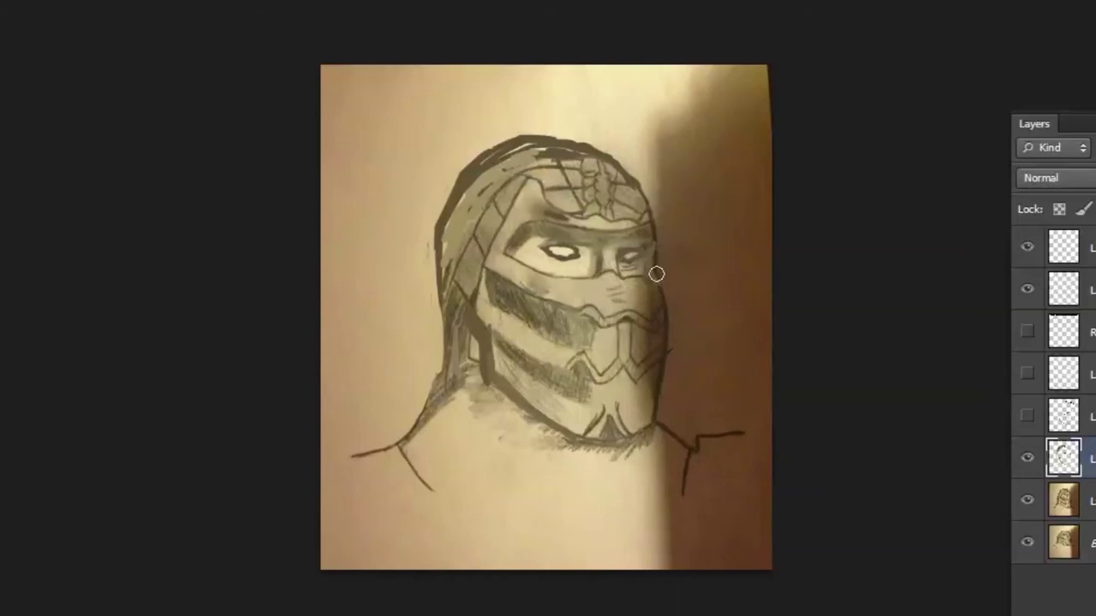
# Step: Reshape the far side of the face with sampled tones and draw dark lines for the brow and nose bridge
pyautogui.keyDown('alt'); pyautogui.click(514, 291); pyautogui.keyUp('alt')
pyautogui.keyDown('alt'); pyautogui.click(673, 252); pyautogui.keyUp('alt')
pyautogui.keyDown('alt'); pyautogui.click(661, 366); pyautogui.keyUp('alt')
pyautogui.moveTo(653, 248)
pyautogui.mouseDown()
pyautogui.moveTo(651, 222)
pyautogui.moveTo(607, 236)
pyautogui.mouseUp()
pyautogui.moveTo(526, 222); pyautogui.dragTo(510, 251)
pyautogui.moveTo(609, 269); pyautogui.dragTo(637, 276)
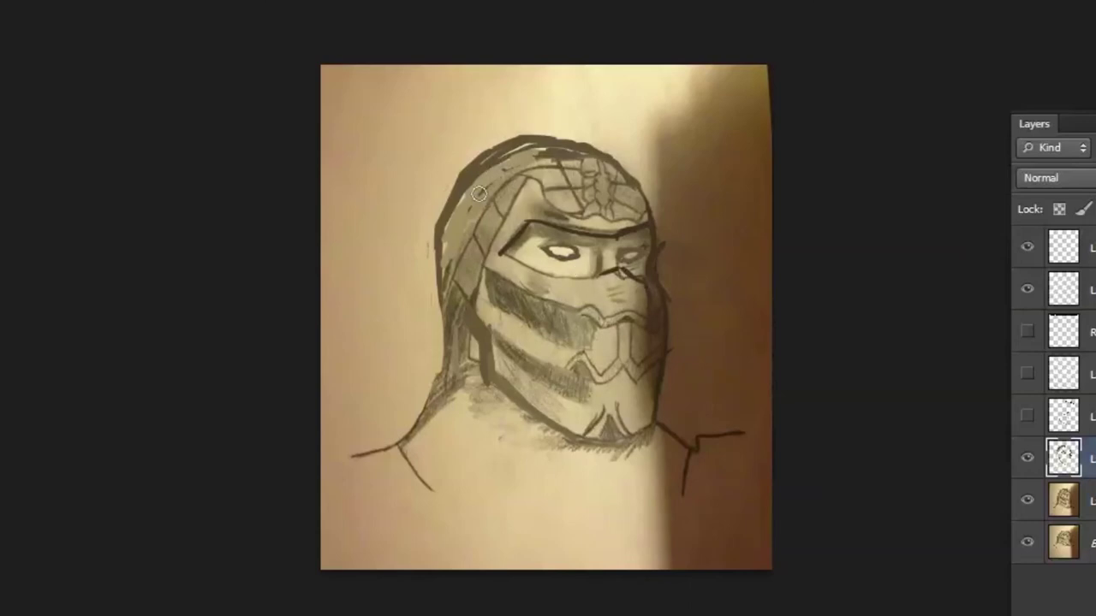
# Step: Compare the head corrections with the original drawing by toggling the overpaint layer's visibility
pyautogui.click(1027, 461)
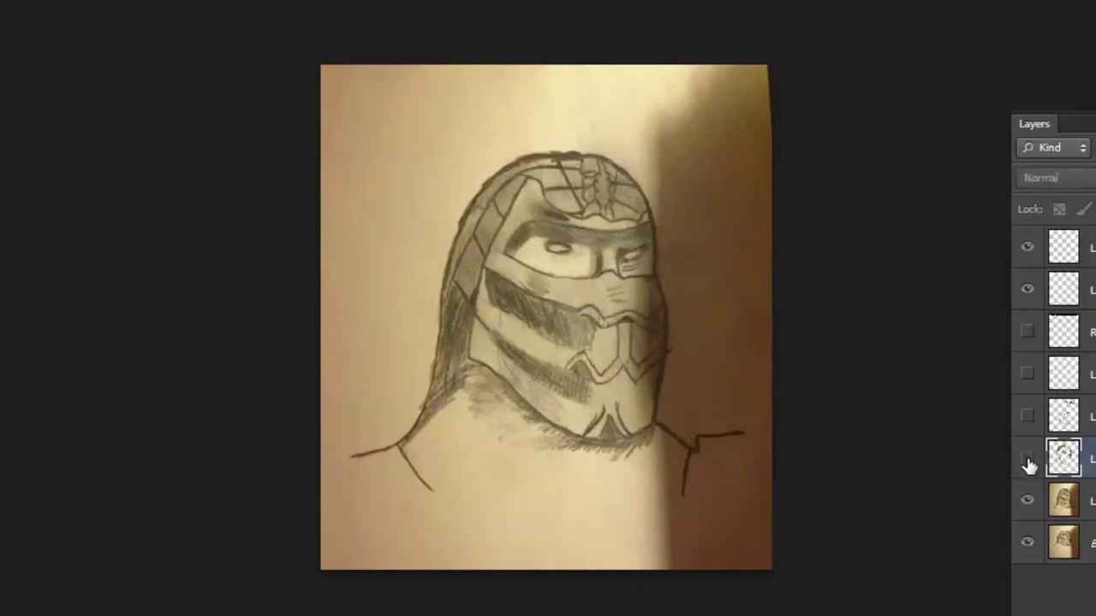
pyautogui.click(1027, 460)
pyautogui.click(1028, 461)
pyautogui.click(1028, 462)
pyautogui.click(1028, 462)
pyautogui.click(1027, 461)
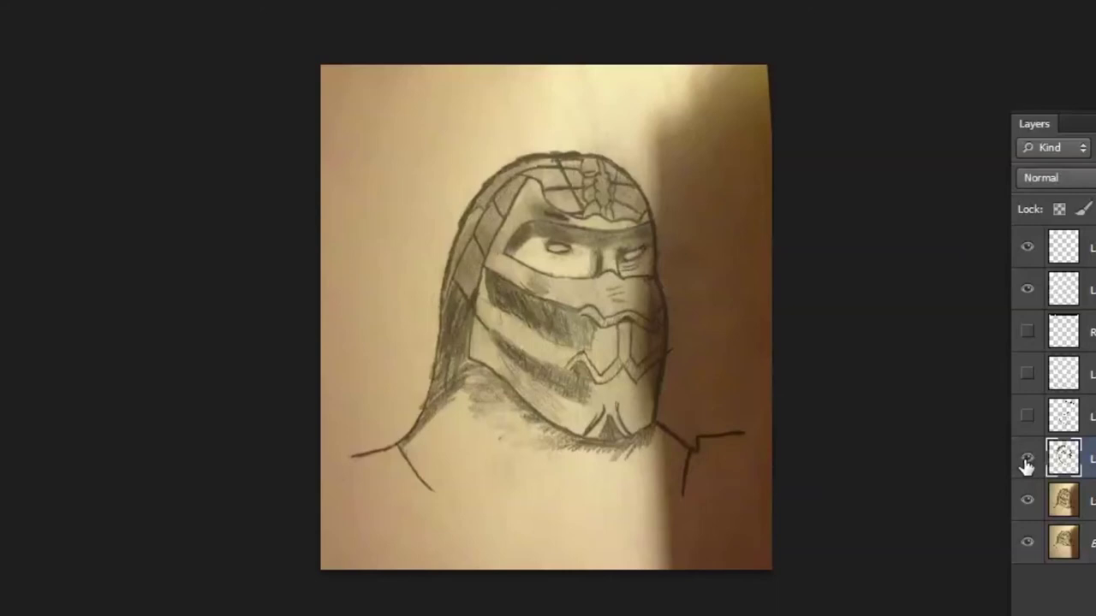
pyautogui.click(1028, 461)
pyautogui.click(1028, 461)
pyautogui.click(1028, 462)
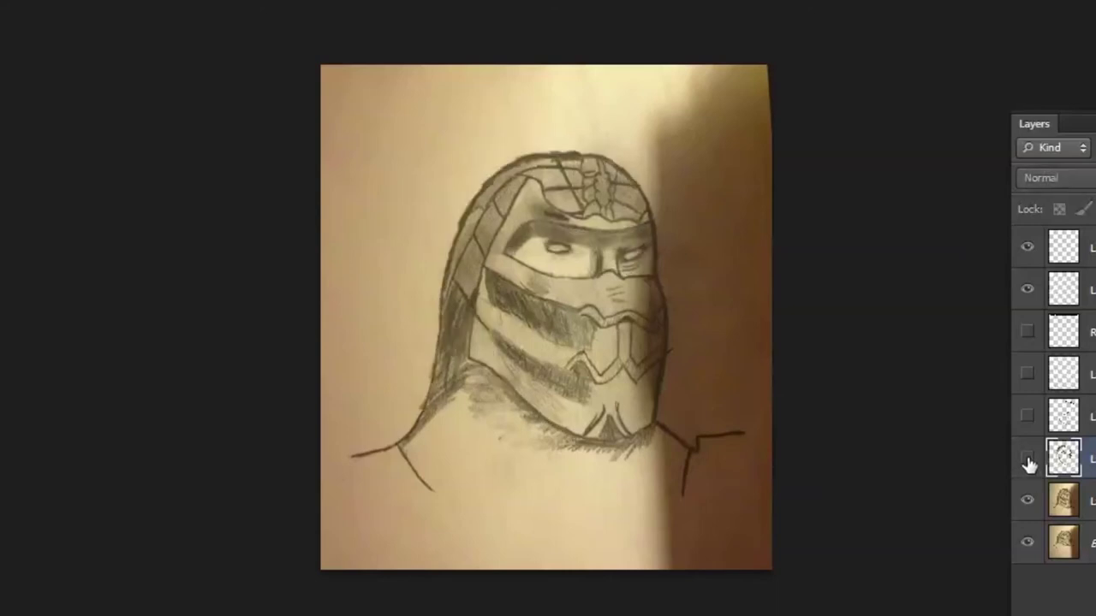
pyautogui.click(1028, 462)
pyautogui.click(1027, 463)
pyautogui.click(1027, 463)
pyautogui.click(1027, 462)
pyautogui.click(1028, 462)
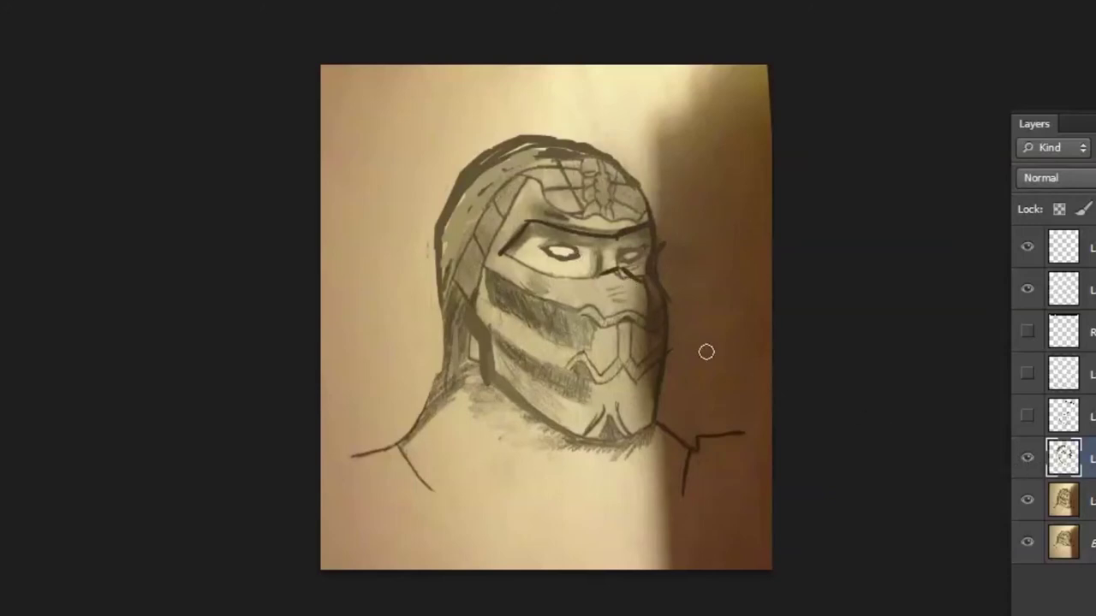
# Step: Redraw the mask's lower edge with a flatter, higher chin line in dark sampled colour
pyautogui.keyDown('alt'); pyautogui.click(625, 230); pyautogui.keyUp('alt')
pyautogui.moveTo(615, 422)
pyautogui.mouseDown()
pyautogui.moveTo(589, 423)
pyautogui.moveTo(649, 424)
pyautogui.moveTo(505, 384)
pyautogui.moveTo(572, 420)
pyautogui.mouseUp()
pyautogui.keyDown('alt'); pyautogui.click(511, 386); pyautogui.keyUp('alt')
# Step: Compare the corrected head with the face-section annotations and the original drawing by toggling the layers' visibility
pyautogui.click(1031, 500)
pyautogui.click(1031, 500)
pyautogui.click(1030, 417)
pyautogui.click(1028, 417)
pyautogui.click(1029, 417)
pyautogui.click(1028, 417)
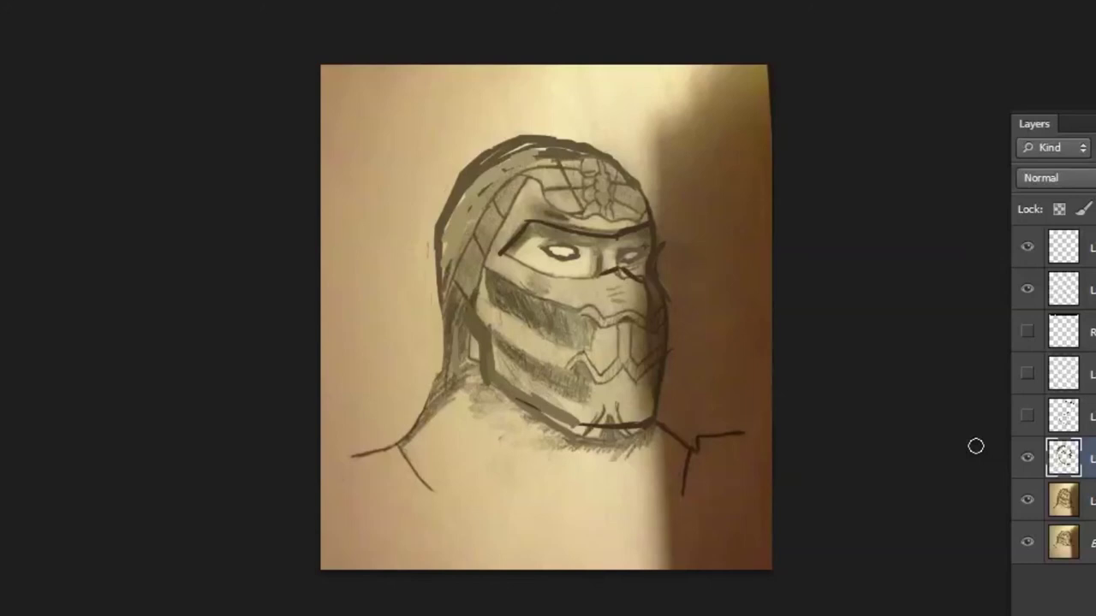
pyautogui.keyDown('alt'); pyautogui.click(561, 408); pyautogui.keyUp('alt')
pyautogui.click(1028, 417)
pyautogui.click(1028, 418)
pyautogui.click(1028, 418)
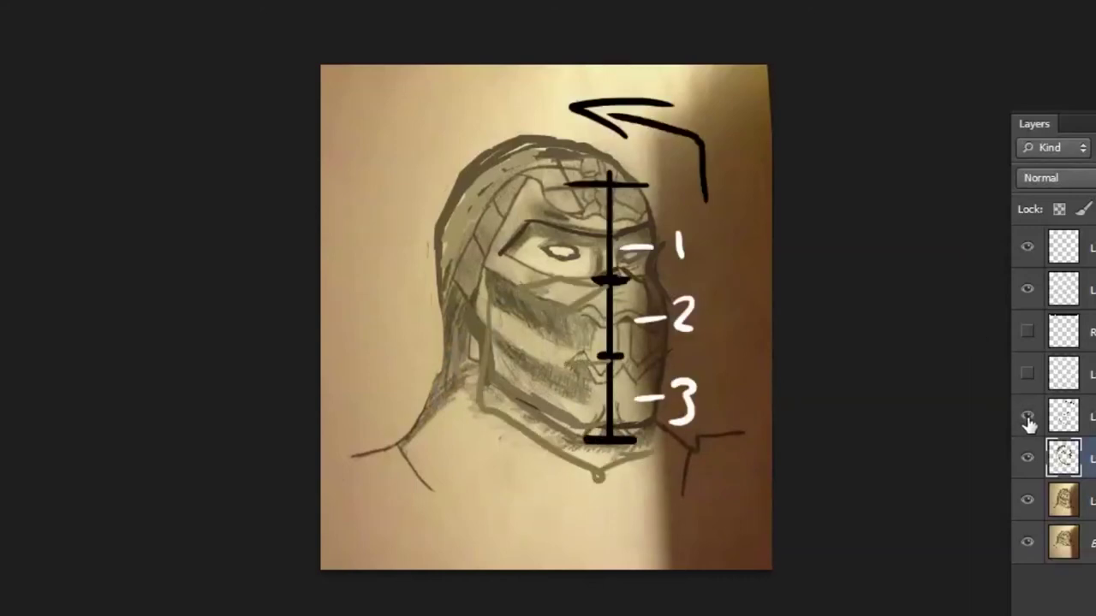
pyautogui.click(1028, 418)
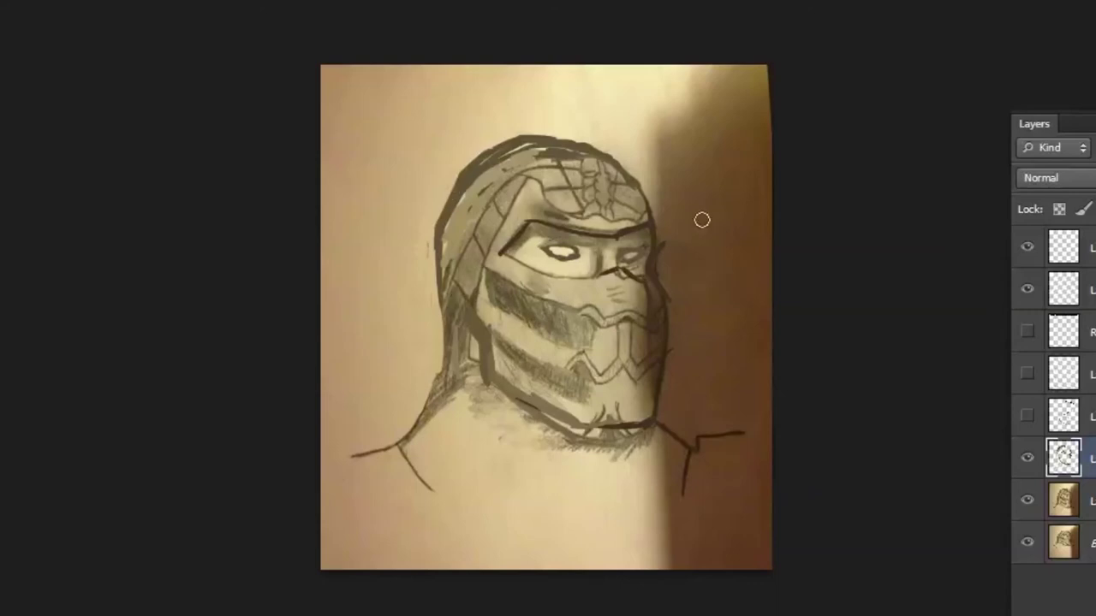
pyautogui.click(1027, 460)
pyautogui.click(1027, 460)
pyautogui.click(1027, 460)
pyautogui.click(1028, 460)
# Step: Cover the old chin below the new jawline with a light tone and sketch neck strokes and the hood's back edge
pyautogui.moveTo(508, 401)
pyautogui.mouseDown()
pyautogui.moveTo(589, 448)
pyautogui.moveTo(654, 433)
pyautogui.mouseUp()
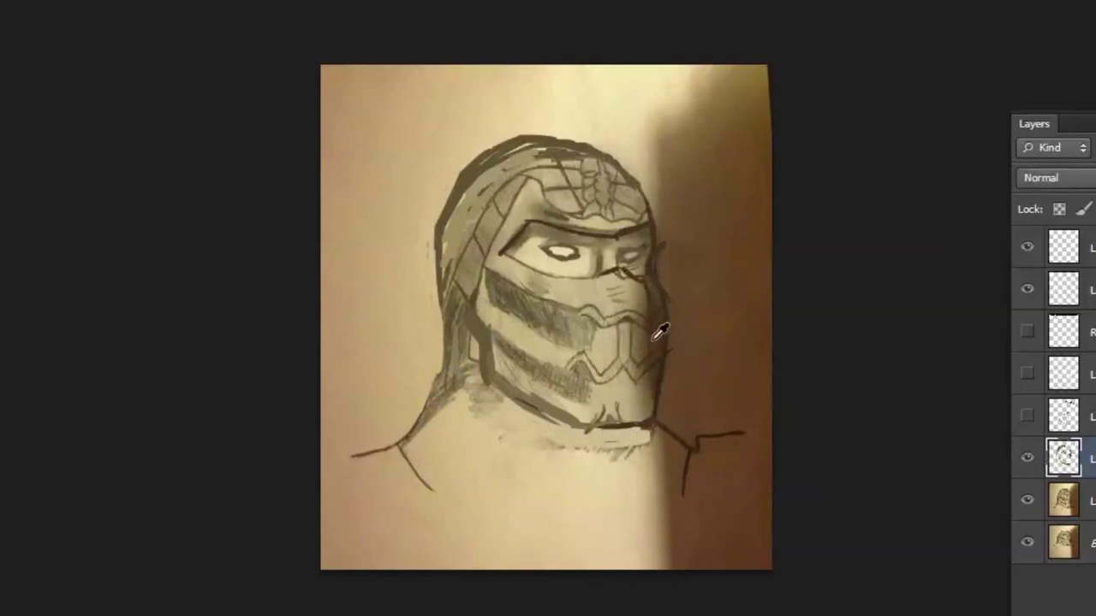
pyautogui.moveTo(609, 434)
pyautogui.mouseDown()
pyautogui.moveTo(623, 426)
pyautogui.moveTo(567, 454)
pyautogui.mouseUp()
pyautogui.moveTo(449, 342)
pyautogui.mouseDown()
pyautogui.moveTo(440, 402)
pyautogui.moveTo(407, 440)
pyautogui.mouseUp()
pyautogui.moveTo(605, 431); pyautogui.dragTo(597, 468)
# Step: Draw an angular neckline from the near shoulder down across the chest and up to the far shoulder
pyautogui.moveTo(412, 442)
pyautogui.mouseDown()
pyautogui.moveTo(462, 490)
pyautogui.moveTo(551, 522)
pyautogui.mouseUp()
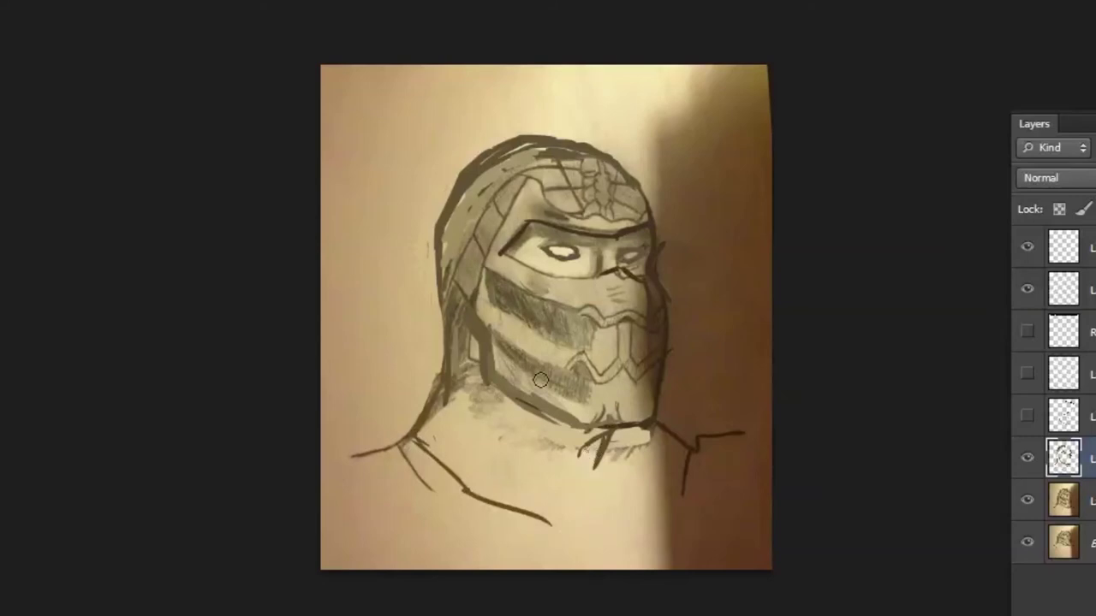
pyautogui.moveTo(548, 520)
pyautogui.mouseDown()
pyautogui.moveTo(642, 493)
pyautogui.moveTo(600, 517)
pyautogui.moveTo(657, 462)
pyautogui.mouseUp()
pyautogui.moveTo(588, 524)
pyautogui.mouseDown()
pyautogui.moveTo(660, 460)
pyautogui.moveTo(645, 462)
pyautogui.mouseUp()
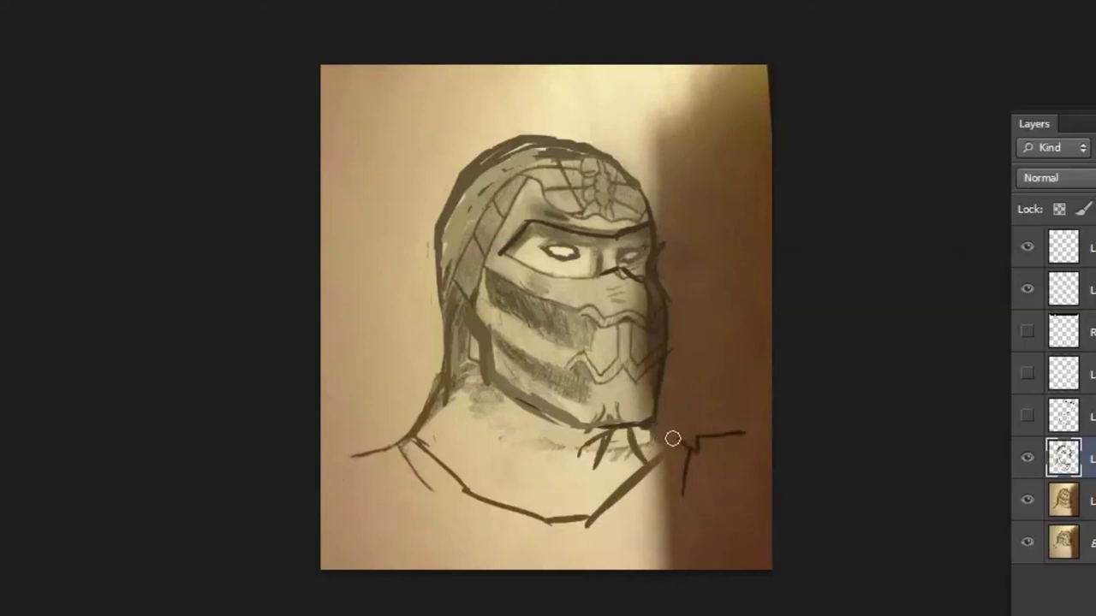
# Step: Draw the far side of the neck and fill the area beside it with the background's dark brown
pyautogui.moveTo(637, 428); pyautogui.dragTo(647, 459)
pyautogui.moveTo(659, 463)
pyautogui.mouseDown()
pyautogui.moveTo(655, 438)
pyautogui.moveTo(650, 454)
pyautogui.moveTo(637, 432)
pyautogui.moveTo(643, 458)
pyautogui.mouseUp()
pyautogui.keyDown('alt'); pyautogui.click(642, 474); pyautogui.keyUp('alt')
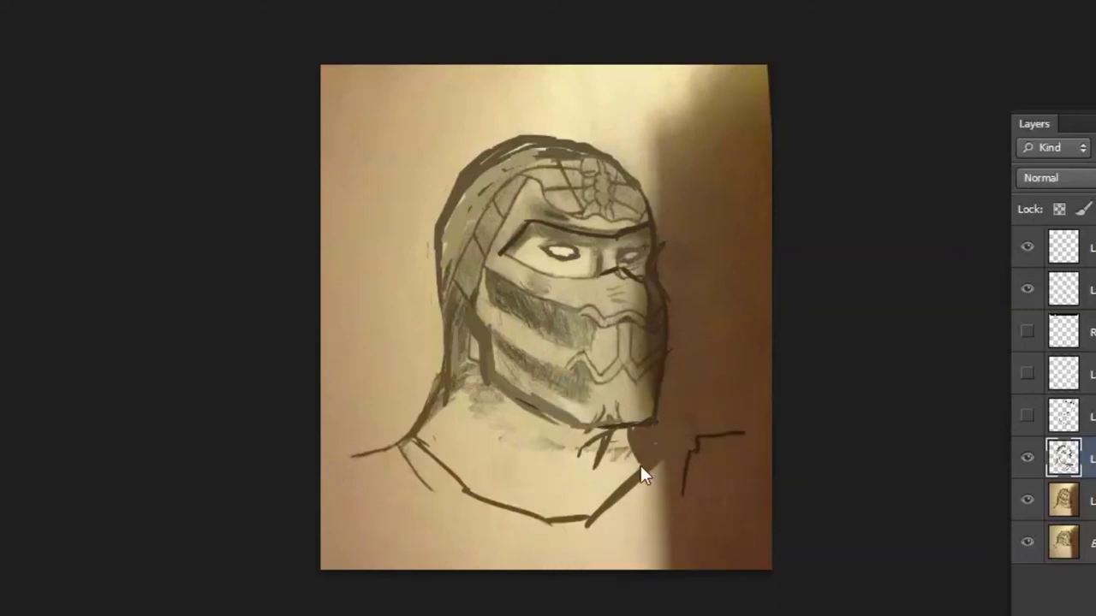
pyautogui.keyDown('alt'); pyautogui.click(603, 446); pyautogui.keyUp('alt')
pyautogui.keyDown('alt'); pyautogui.click(616, 421); pyautogui.keyUp('alt')
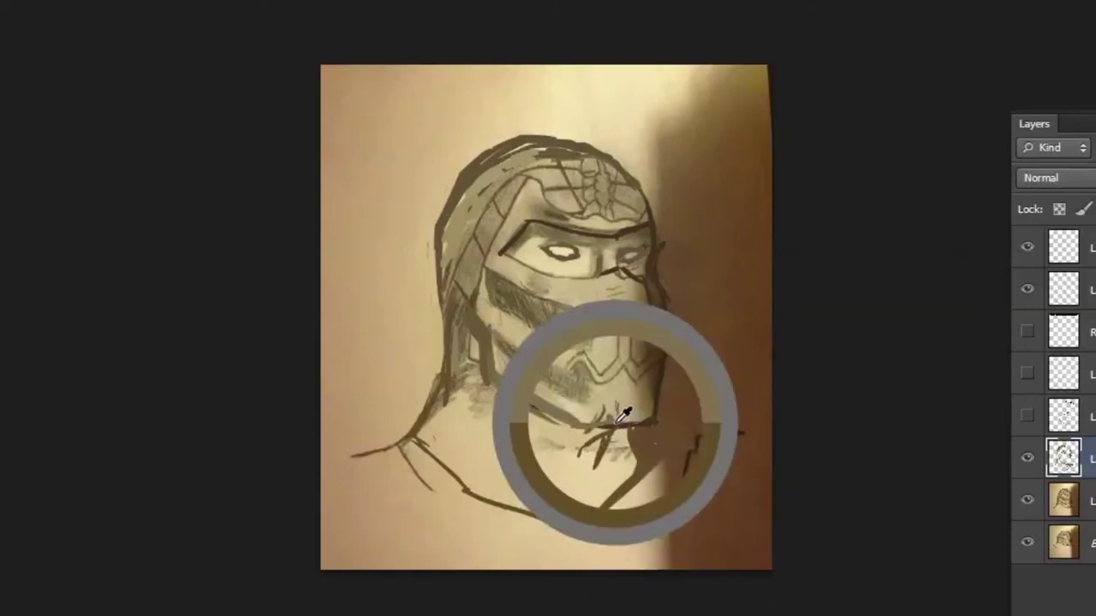
# Step: Outline the far shoulder strap with dark strokes running down the chest and over the shoulder
pyautogui.moveTo(635, 460)
pyautogui.mouseDown()
pyautogui.moveTo(698, 481)
pyautogui.moveTo(716, 543)
pyautogui.mouseUp()
pyautogui.moveTo(641, 561); pyautogui.dragTo(640, 476)
pyautogui.moveTo(653, 561)
pyautogui.mouseDown()
pyautogui.moveTo(647, 476)
pyautogui.moveTo(683, 460)
pyautogui.moveTo(712, 560)
pyautogui.mouseUp()
# Step: Outline a wide near shoulder strap with thick dark lines reaching the canvas's lower edge
pyautogui.moveTo(409, 439); pyautogui.dragTo(456, 567)
pyautogui.moveTo(440, 506)
pyautogui.mouseDown()
pyautogui.moveTo(416, 455)
pyautogui.moveTo(393, 455)
pyautogui.moveTo(408, 430)
pyautogui.mouseUp()
pyautogui.moveTo(325, 445)
pyautogui.mouseDown()
pyautogui.moveTo(334, 506)
pyautogui.moveTo(350, 567)
pyautogui.mouseUp()
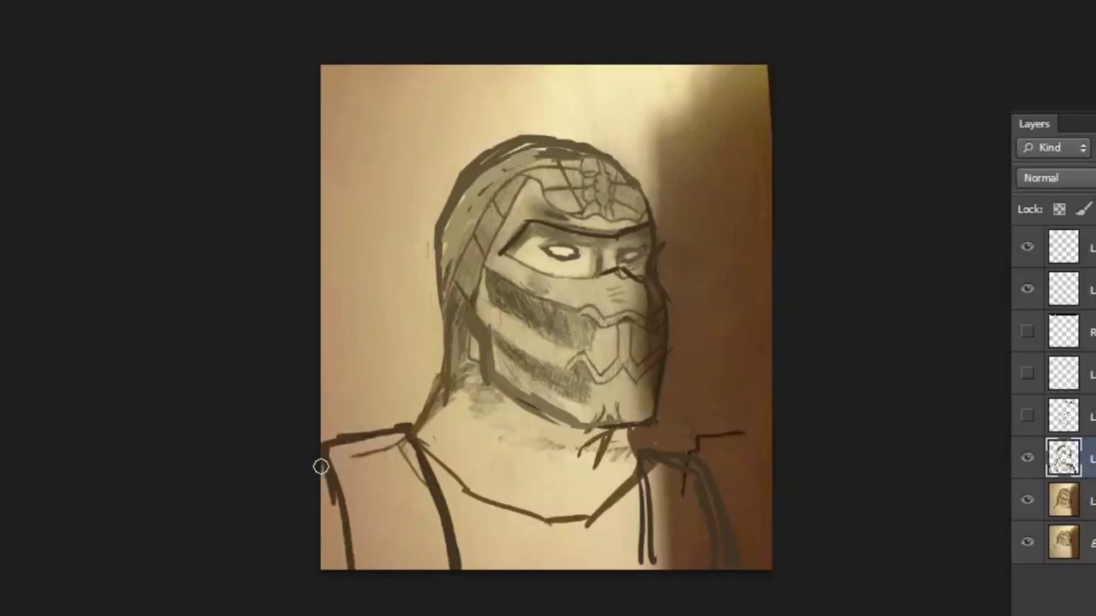
pyautogui.moveTo(322, 463); pyautogui.dragTo(339, 570)
# Step: Add horizontal bands across both shoulder straps and undo the last misplaced stroke
pyautogui.moveTo(351, 505); pyautogui.dragTo(424, 499)
pyautogui.moveTo(340, 540); pyautogui.dragTo(445, 535)
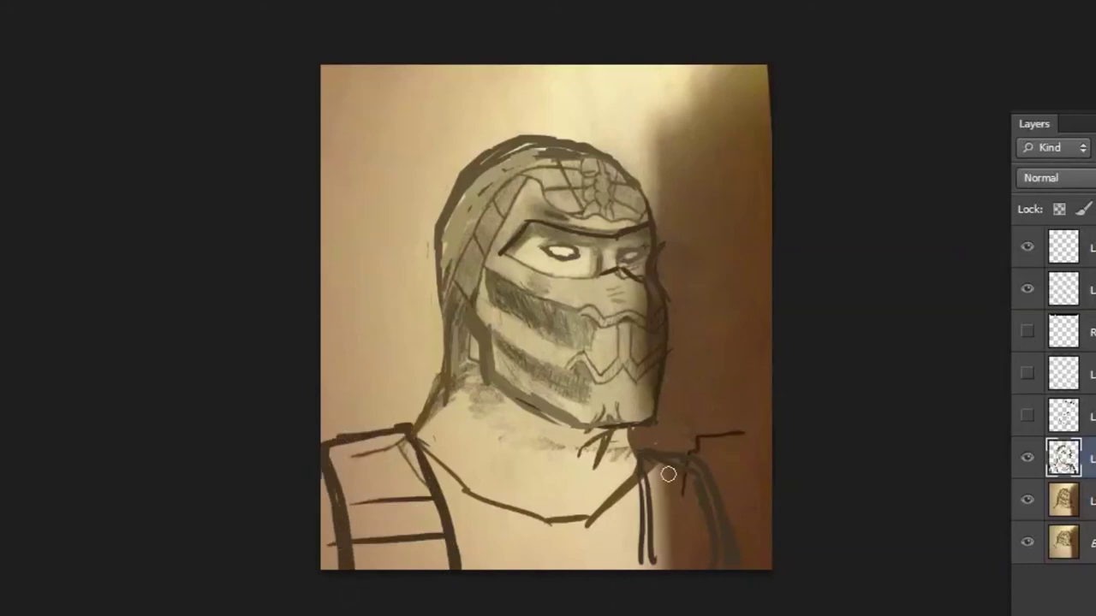
pyautogui.moveTo(655, 538); pyautogui.dragTo(726, 541)
pyautogui.hotkey('ctrl', 'z')
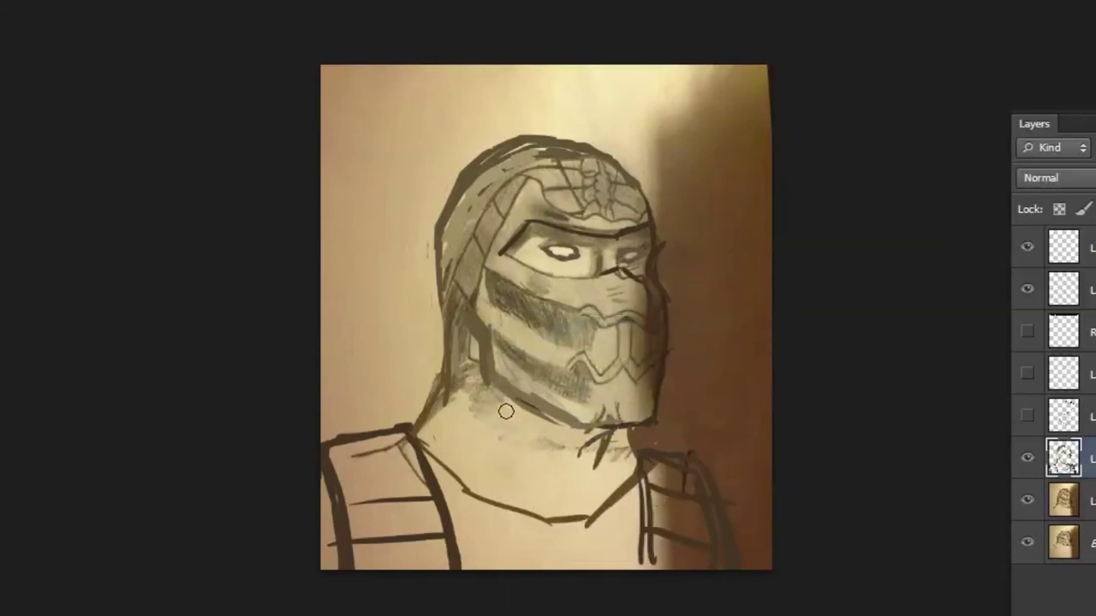
# Step: Sketch the neck muscles, the near trapezius slope and collarbone marks, and touch up the nose line
pyautogui.moveTo(506, 398)
pyautogui.mouseDown()
pyautogui.moveTo(530, 448)
pyautogui.moveTo(517, 445)
pyautogui.mouseUp()
pyautogui.moveTo(456, 363); pyautogui.dragTo(491, 462)
pyautogui.moveTo(469, 411); pyautogui.dragTo(491, 455)
pyautogui.moveTo(443, 416); pyautogui.dragTo(436, 437)
pyautogui.moveTo(448, 387)
pyautogui.mouseDown()
pyautogui.moveTo(427, 428)
pyautogui.moveTo(444, 401)
pyautogui.moveTo(397, 428)
pyautogui.moveTo(323, 440)
pyautogui.mouseUp()
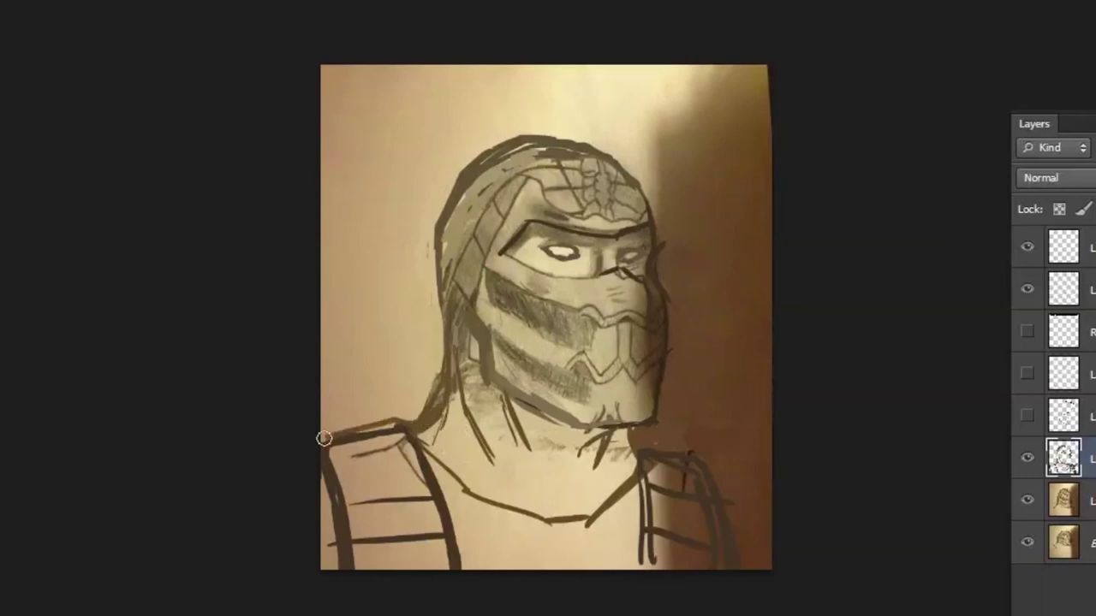
pyautogui.moveTo(526, 488); pyautogui.dragTo(548, 517)
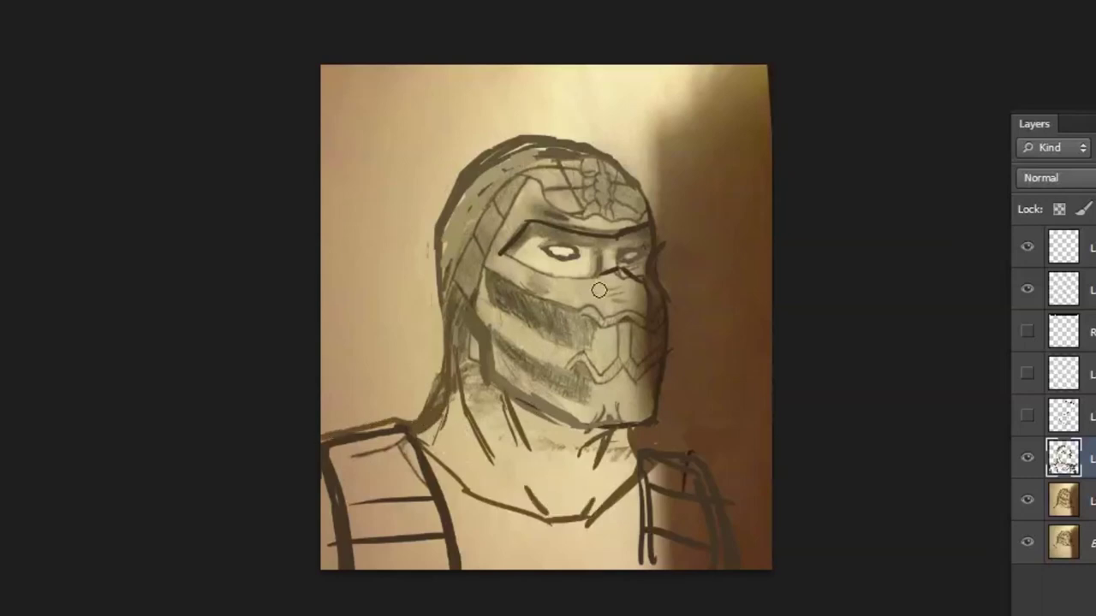
pyautogui.moveTo(622, 271); pyautogui.dragTo(644, 282)
# Step: Check the overpaint against the original, refine the far jaw edge and add the outer line of the far shoulder
pyautogui.click(1028, 460)
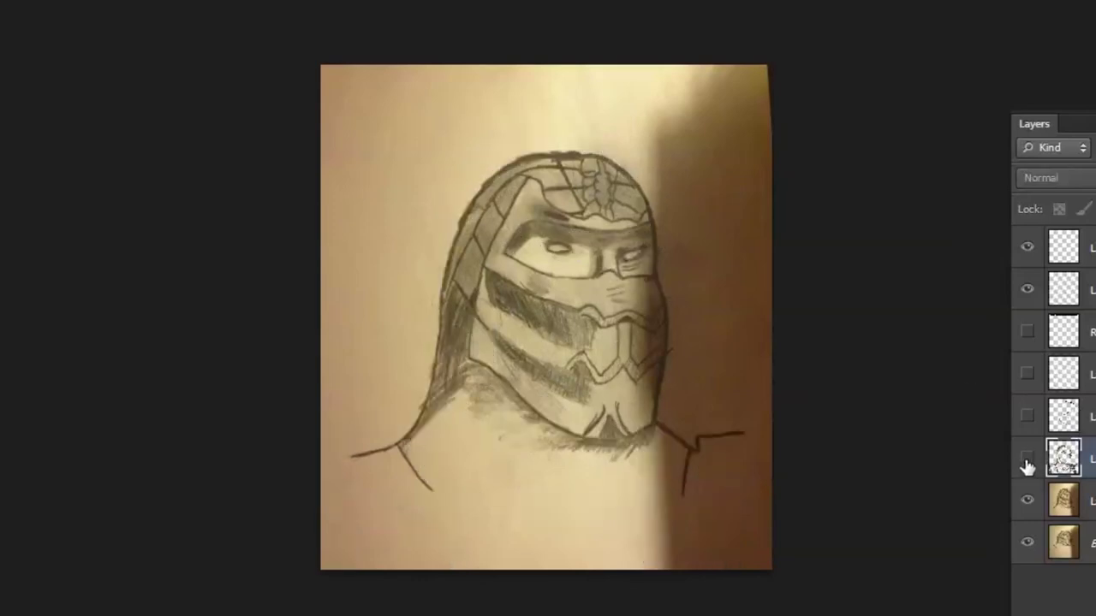
pyautogui.click(1028, 463)
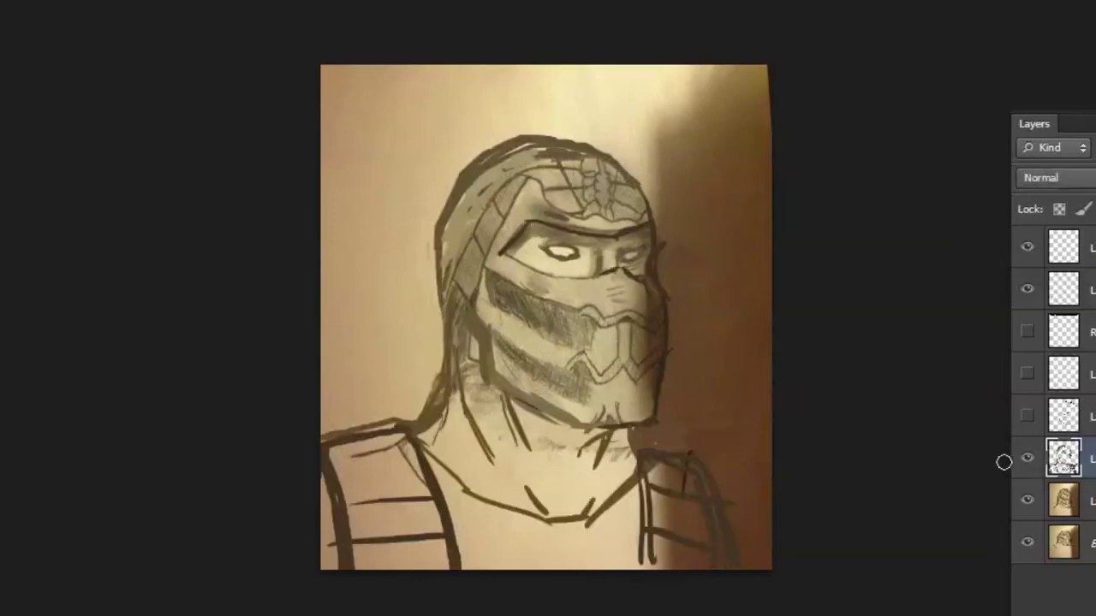
pyautogui.keyDown('alt'); pyautogui.click(651, 418); pyautogui.keyUp('alt')
pyautogui.keyDown('alt'); pyautogui.click(661, 370); pyautogui.keyUp('alt')
pyautogui.keyDown('alt'); pyautogui.click(661, 411); pyautogui.keyUp('alt')
pyautogui.moveTo(718, 482)
pyautogui.mouseDown()
pyautogui.moveTo(751, 502)
pyautogui.moveTo(773, 555)
pyautogui.moveTo(724, 490)
pyautogui.mouseUp()
# Step: Compare the finished head, neck and shoulder overpaint with the original drawing by repeatedly toggling its layer
pyautogui.click(1027, 458)
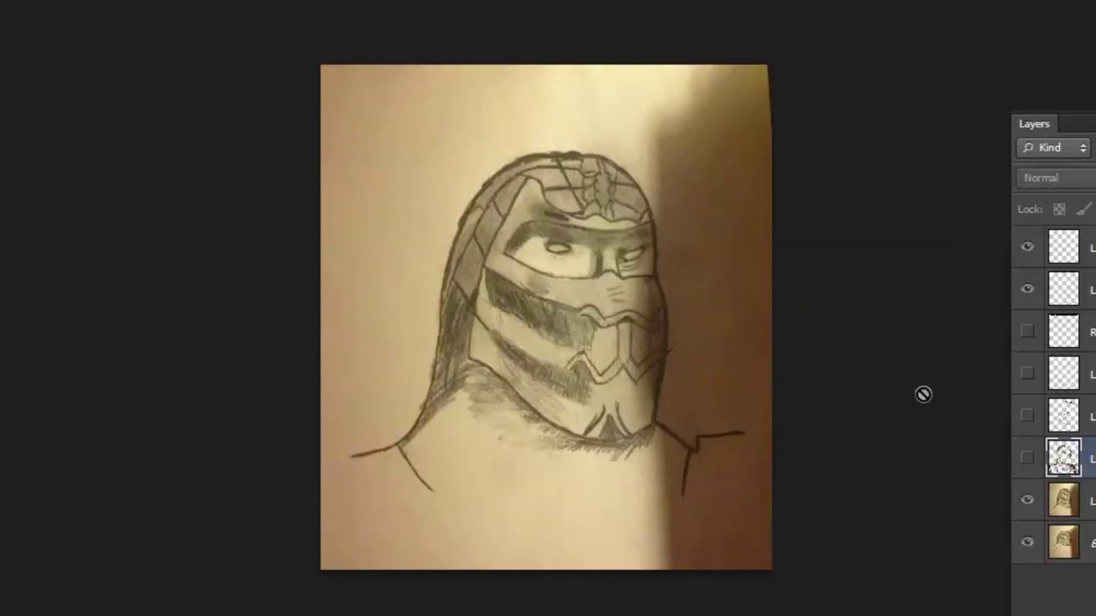
pyautogui.click(1027, 459)
pyautogui.click(1027, 460)
pyautogui.click(1028, 461)
pyautogui.click(1027, 462)
pyautogui.click(1028, 461)
pyautogui.click(1028, 462)
pyautogui.click(1028, 462)
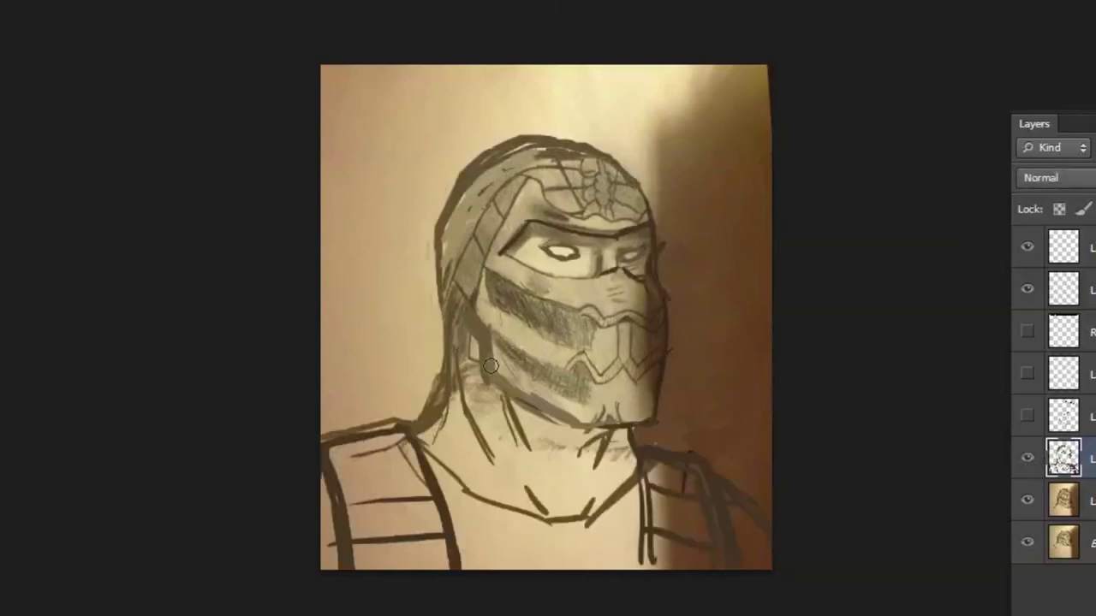
pyautogui.click(1027, 460)
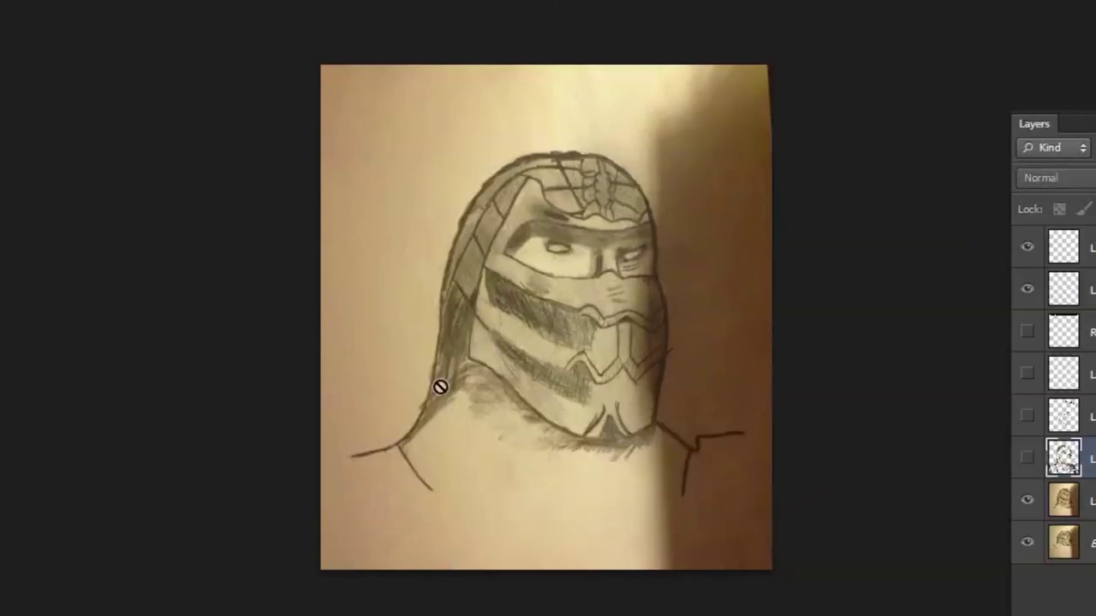
pyautogui.click(1028, 460)
pyautogui.click(1027, 460)
pyautogui.click(1028, 459)
pyautogui.click(1027, 458)
pyautogui.click(1027, 459)
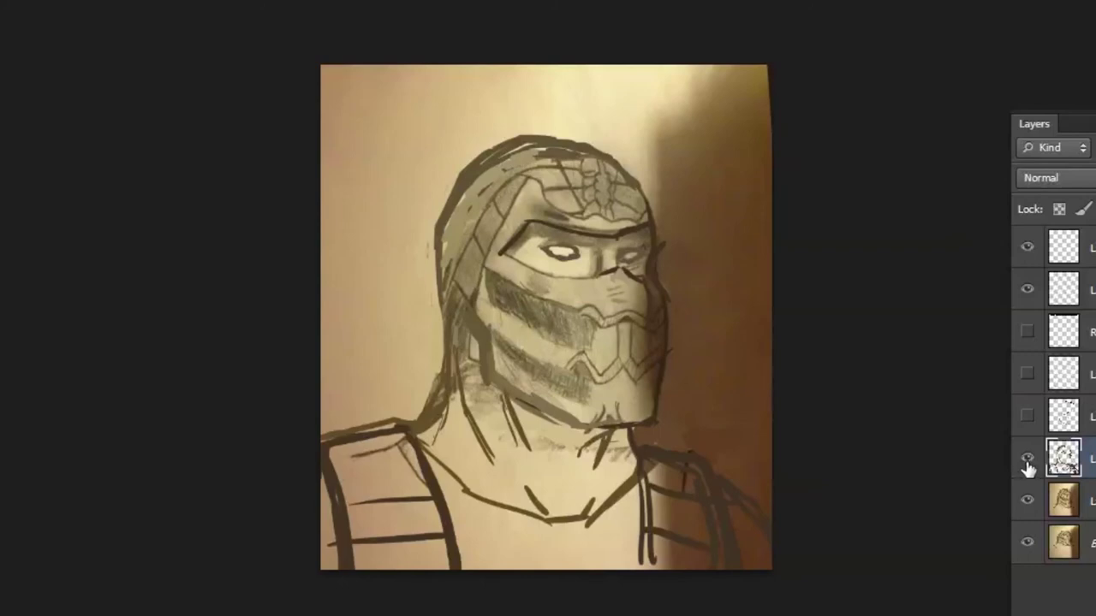
pyautogui.click(1028, 463)
pyautogui.click(1027, 463)
pyautogui.click(1027, 460)
pyautogui.click(1027, 460)
pyautogui.click(1026, 460)
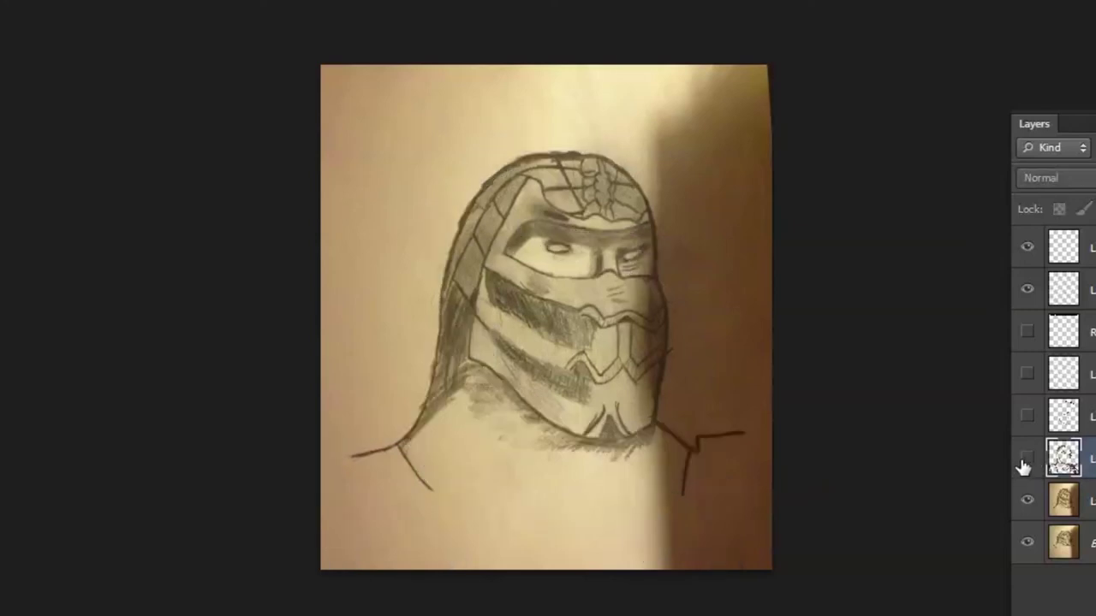
pyautogui.click(1026, 460)
pyautogui.click(1027, 460)
pyautogui.click(1027, 460)
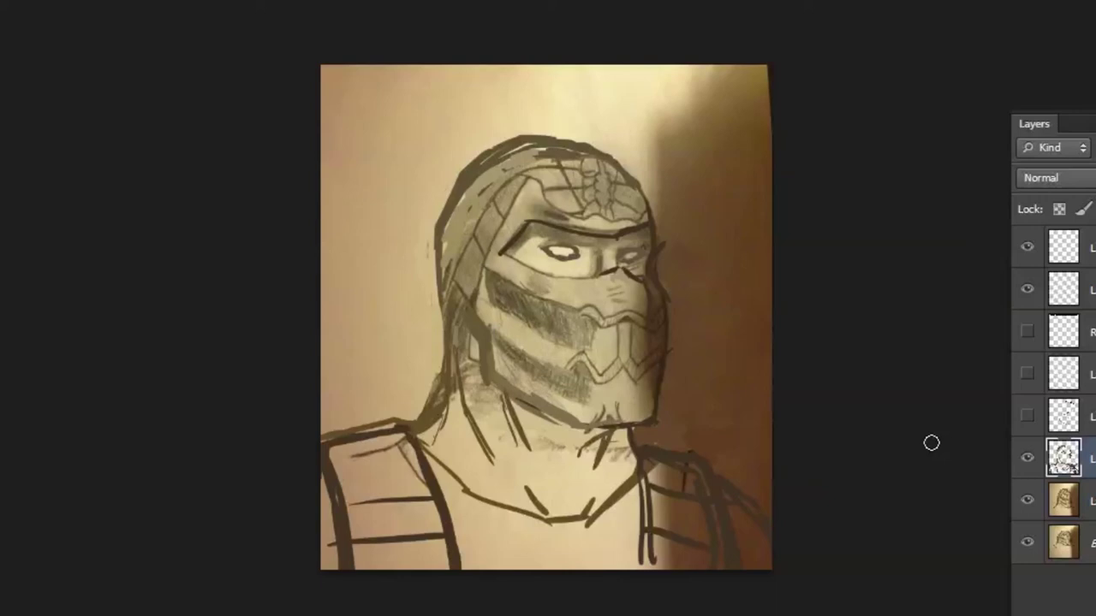
pyautogui.click(1027, 459)
pyautogui.click(1028, 459)
pyautogui.click(1026, 460)
pyautogui.click(1027, 460)
pyautogui.click(1028, 461)
pyautogui.click(1029, 461)
pyautogui.click(1028, 460)
pyautogui.click(1028, 461)
pyautogui.click(1029, 461)
pyautogui.click(1029, 461)
pyautogui.click(1027, 460)
pyautogui.click(1027, 460)
pyautogui.click(1028, 461)
pyautogui.click(1027, 460)
pyautogui.click(1027, 461)
pyautogui.click(1027, 460)
pyautogui.click(1027, 461)
pyautogui.click(1027, 461)
pyautogui.click(1028, 460)
pyautogui.click(1027, 461)
pyautogui.click(1027, 461)
pyautogui.click(1028, 461)
pyautogui.click(1027, 461)
pyautogui.click(1027, 460)
# Step: Sketch a dark arrow pointing at the back corner of the jaw, and undo it
pyautogui.moveTo(338, 351); pyautogui.dragTo(473, 357)
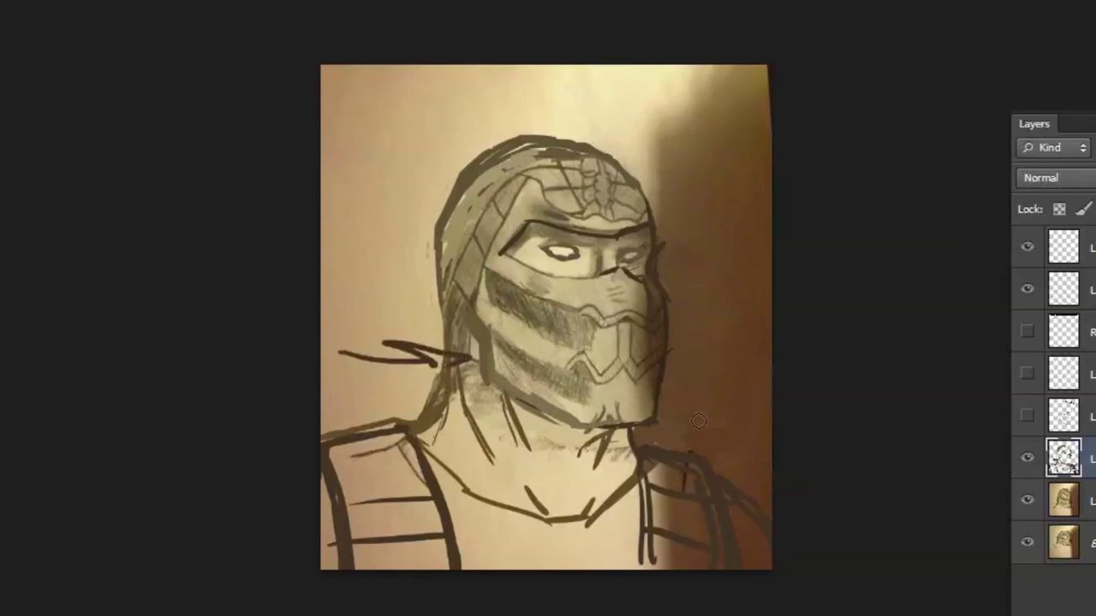
pyautogui.hotkey('ctrl', 'z')
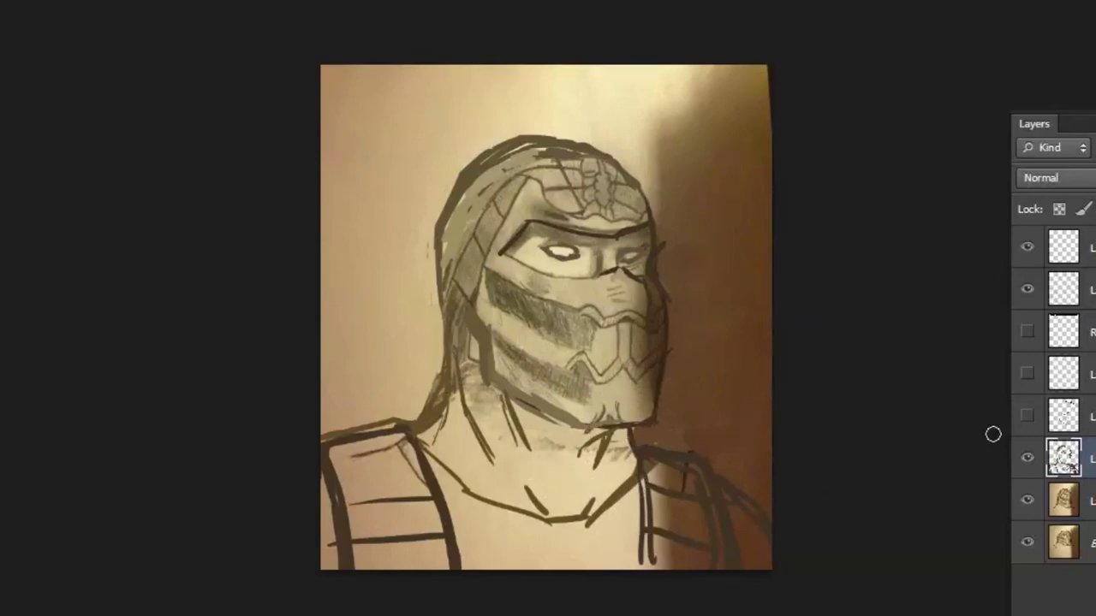
# Step: Compare the head, jaw and shoulder corrections with the original pencil drawing by repeatedly hiding and showing the overpaint layer
pyautogui.click(1026, 459)
pyautogui.click(1027, 459)
pyautogui.click(1027, 459)
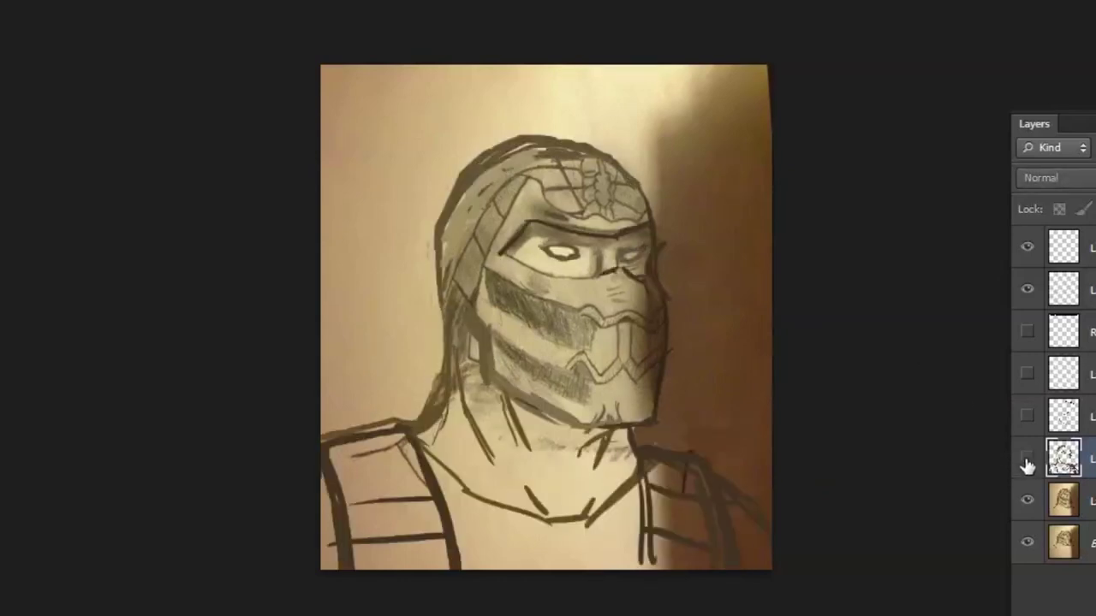
pyautogui.click(1027, 460)
pyautogui.click(1028, 460)
pyautogui.click(1027, 460)
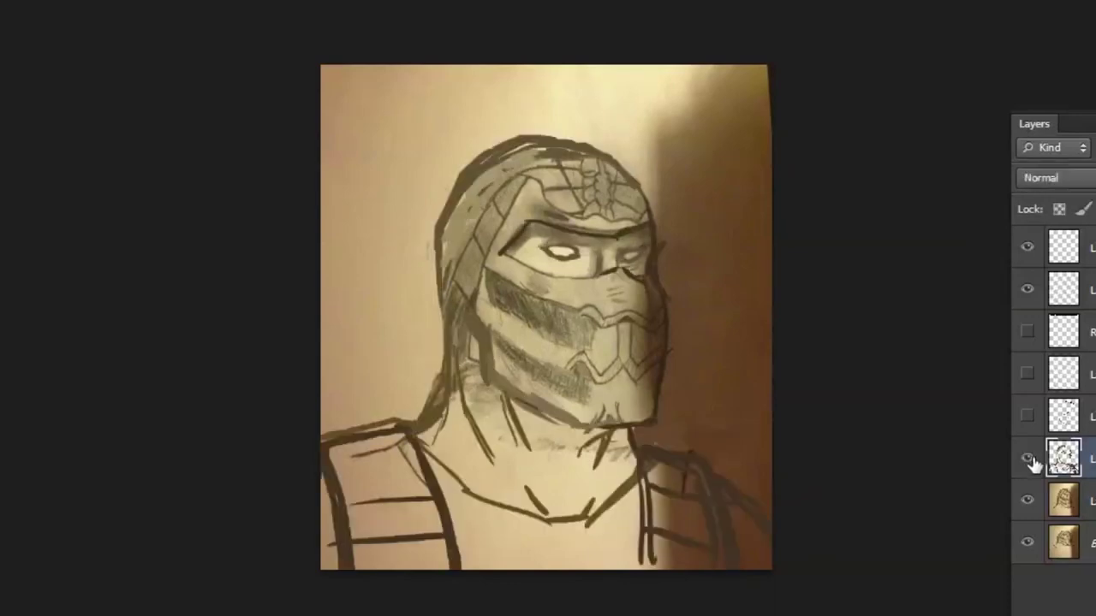
pyautogui.click(1031, 460)
pyautogui.click(1031, 460)
pyautogui.click(1032, 460)
pyautogui.click(1032, 460)
pyautogui.click(1031, 460)
pyautogui.click(1032, 460)
pyautogui.click(1031, 460)
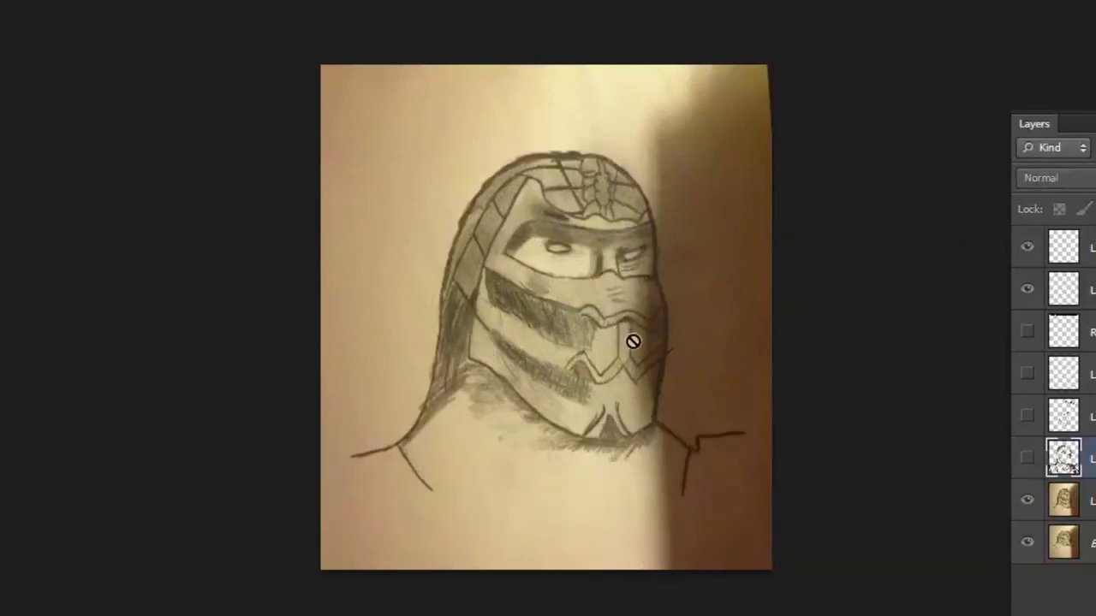
pyautogui.click(1028, 459)
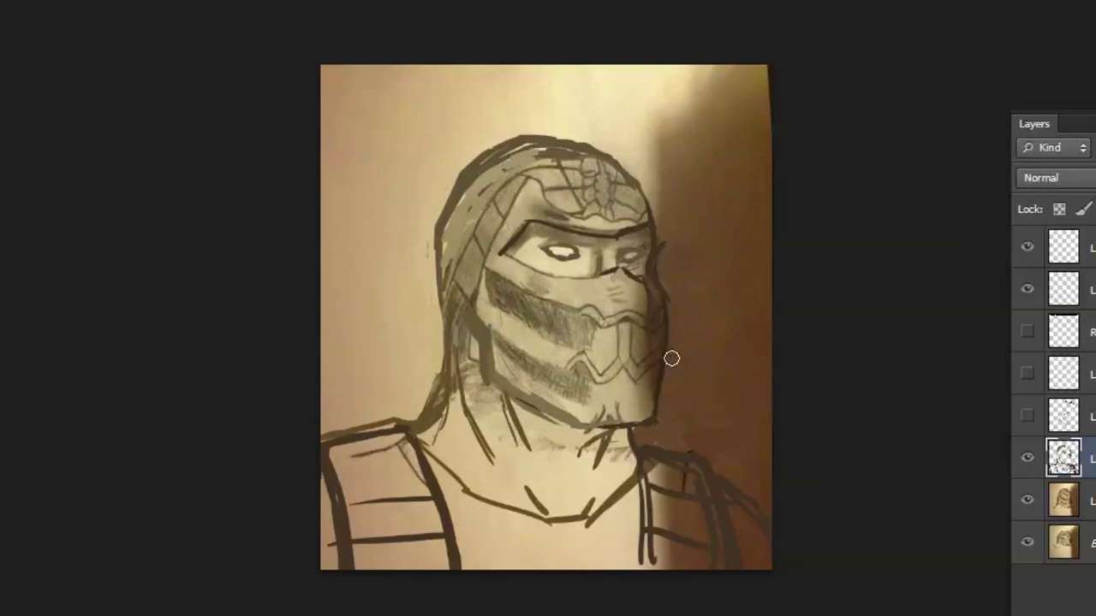
pyautogui.click(1027, 459)
pyautogui.click(1027, 459)
pyautogui.click(1027, 459)
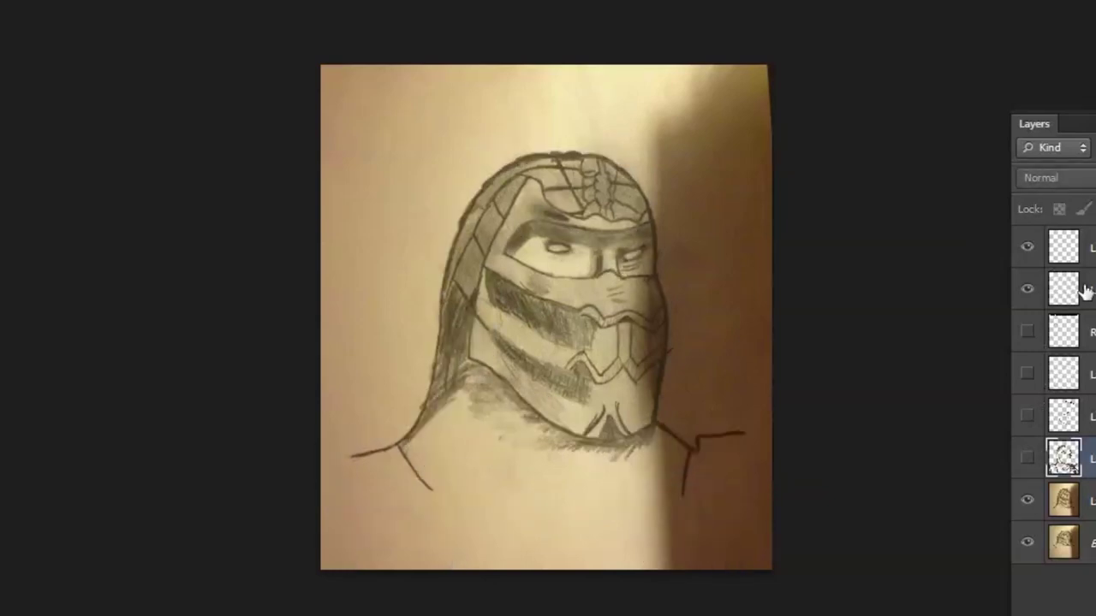
# Step: Try to reposition the contact e-mail caption over the drawing, undo the changes and hide the caption layer again
pyautogui.click(1028, 332)
pyautogui.click(1028, 332)
pyautogui.click(1027, 332)
pyautogui.moveTo(569, 140); pyautogui.dragTo(640, 243)
pyautogui.click(1066, 332)
pyautogui.moveTo(1059, 321); pyautogui.dragTo(1061, 304)
pyautogui.hotkey('ctrl', 'alt', 'z')
pyautogui.hotkey('ctrl', 'alt', 'z')
pyautogui.hotkey('ctrl', 'alt', 'z')
pyautogui.hotkey('ctrl', 'alt', 'z')
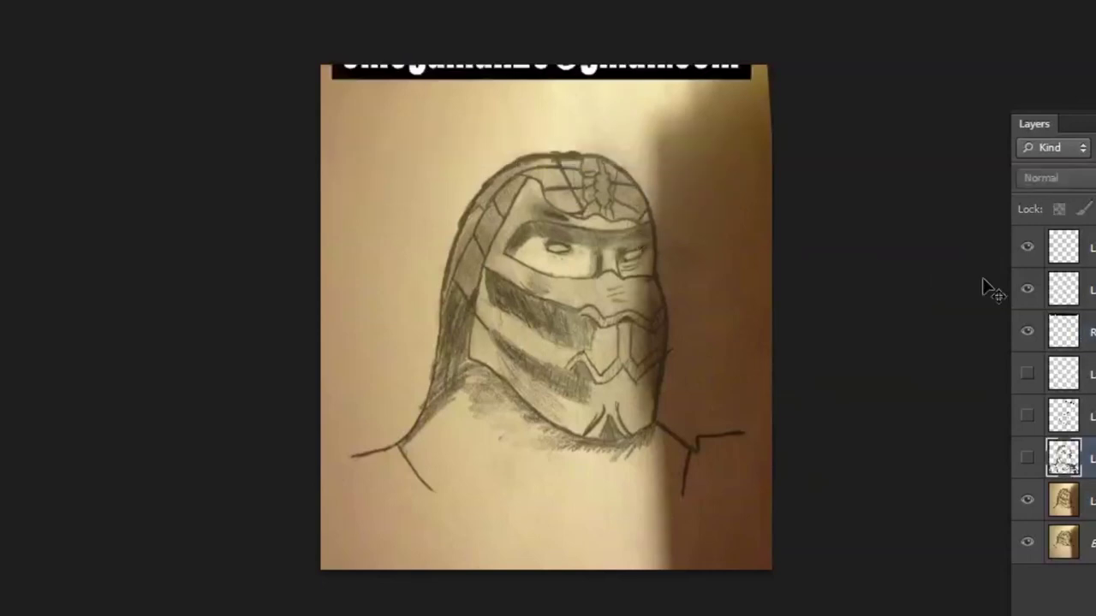
pyautogui.click(1027, 332)
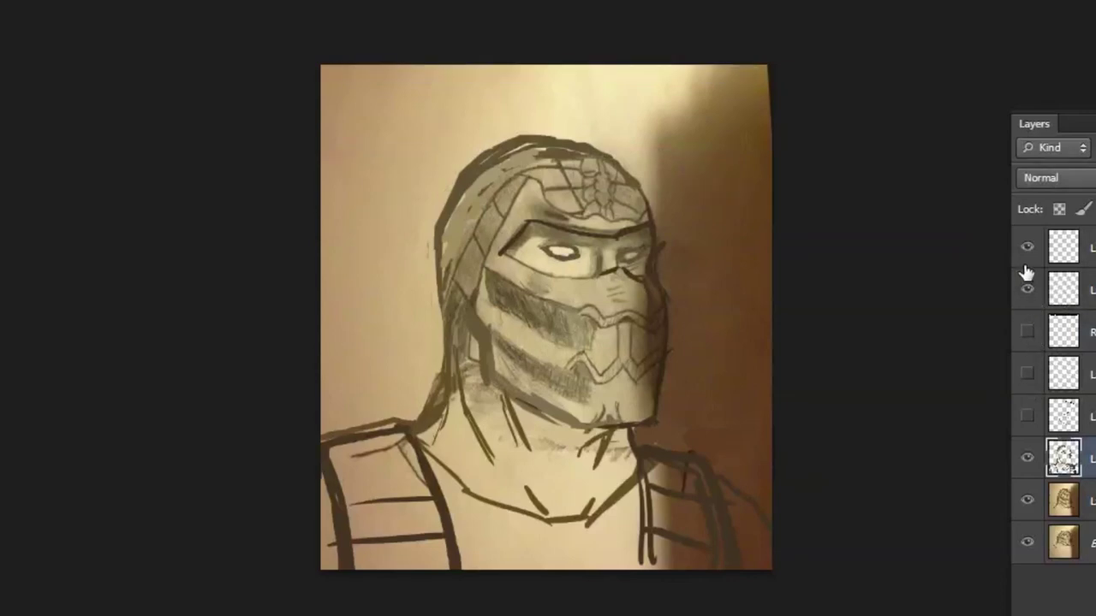